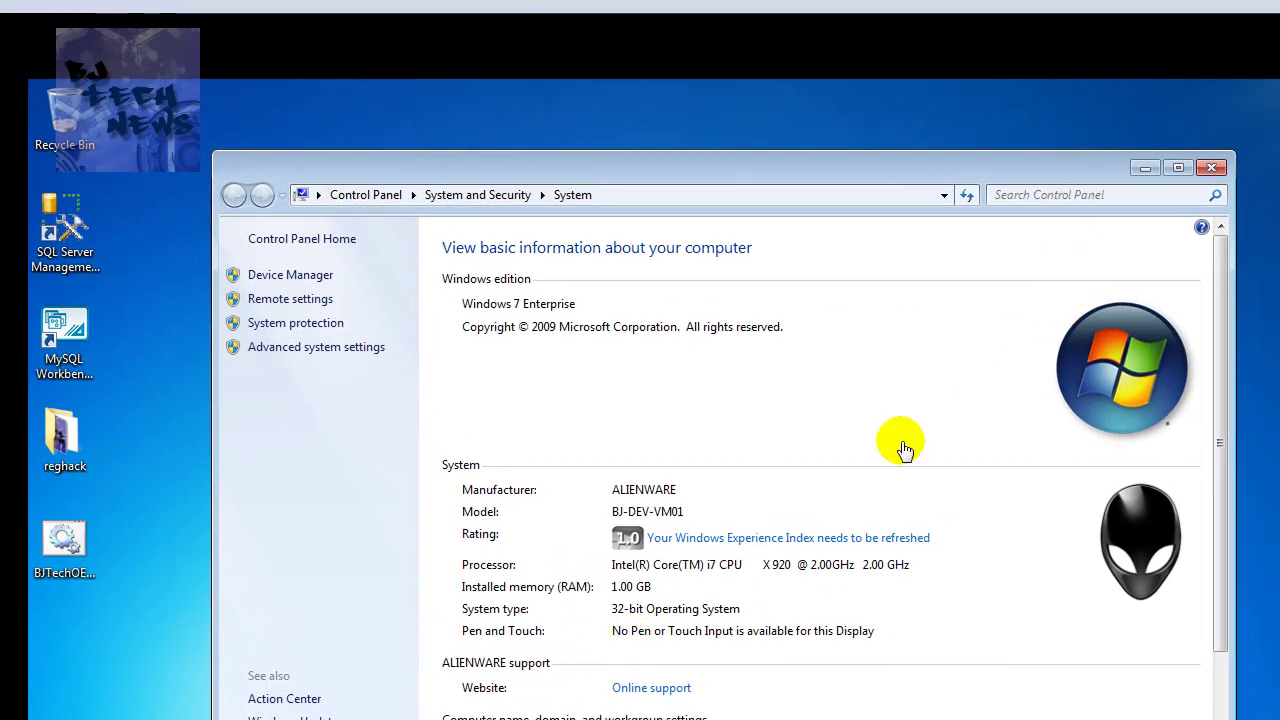
Step: Close the System information page and the Registry Editor window
{"action": "left_click", "coordinate": [1211, 168]}
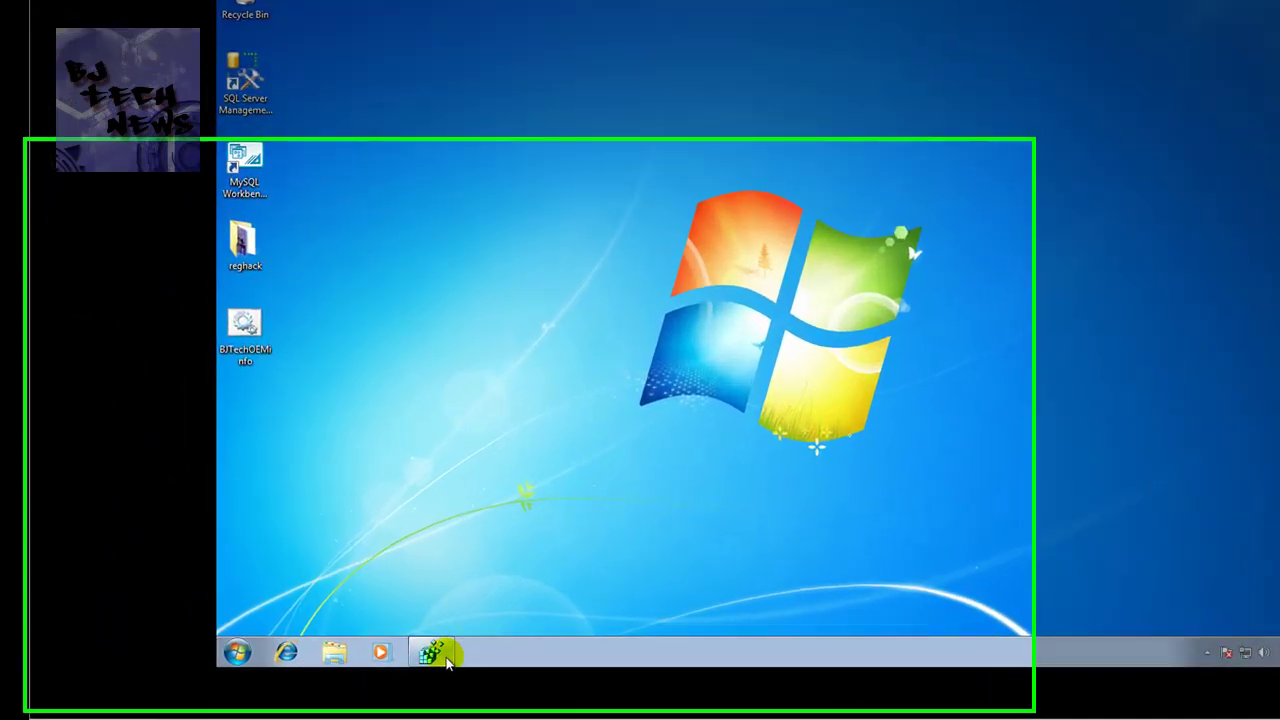
{"action": "right_click", "coordinate": [366, 653]}
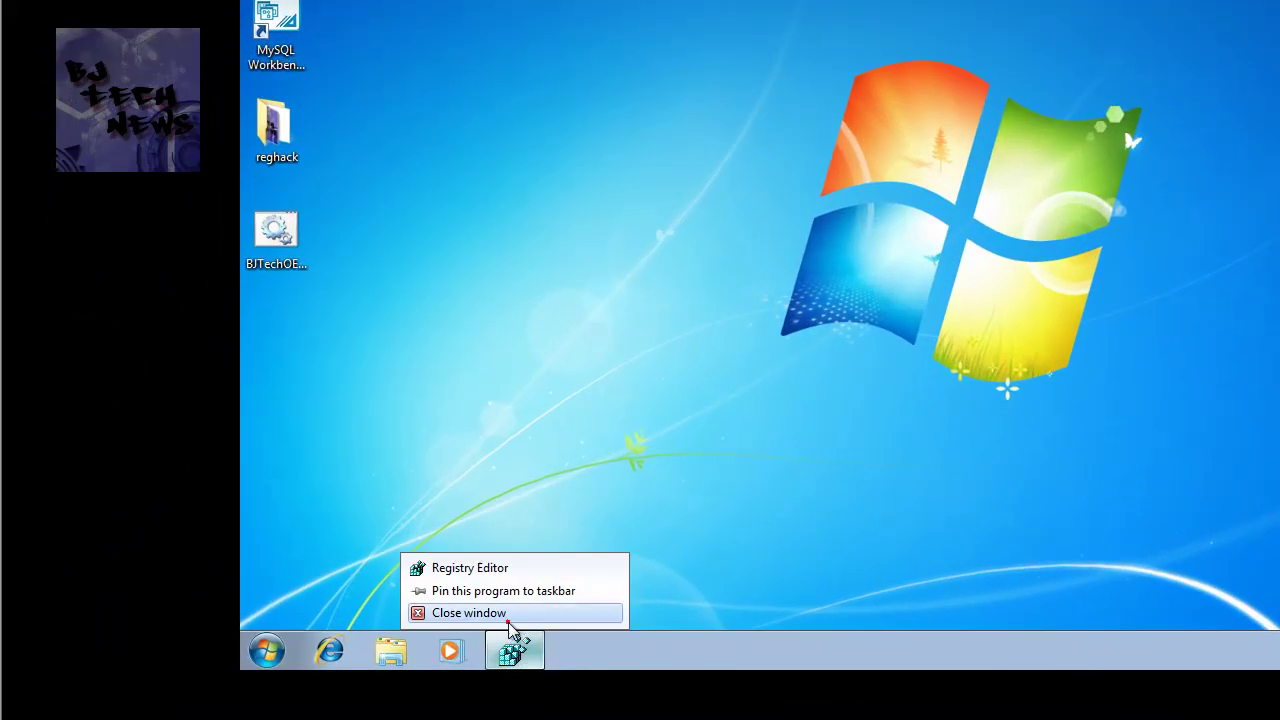
{"action": "left_click", "coordinate": [364, 624]}
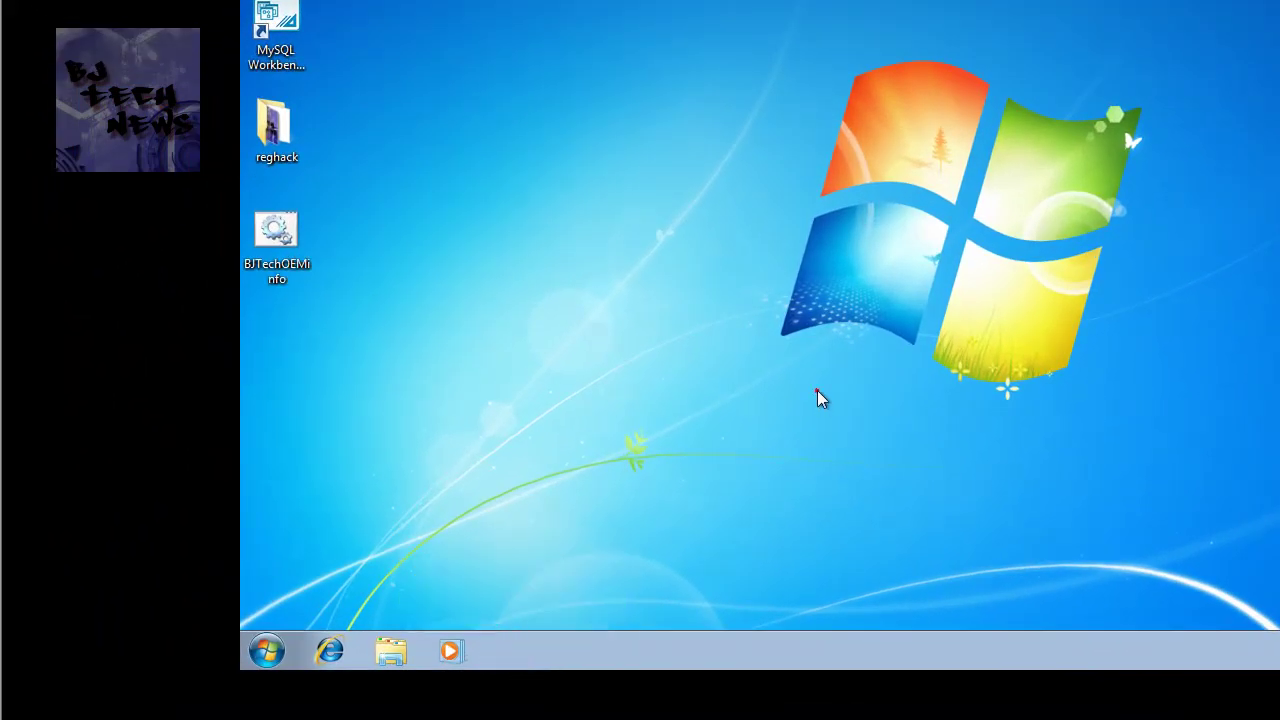
Step: Open the reghack desktop folder and bring up the oeminfo registry file's options
{"action": "left_click", "coordinate": [285, 127]}
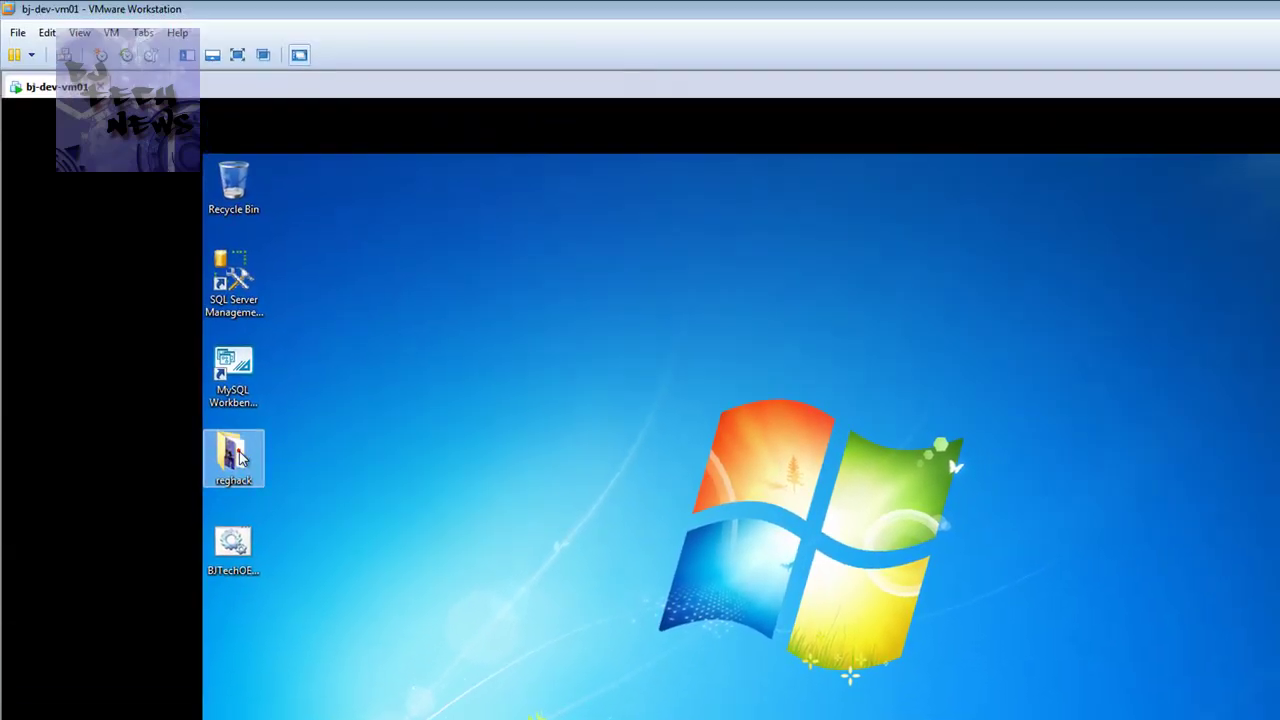
{"action": "double_click", "coordinate": [238, 458]}
{"action": "left_click", "coordinate": [659, 420]}
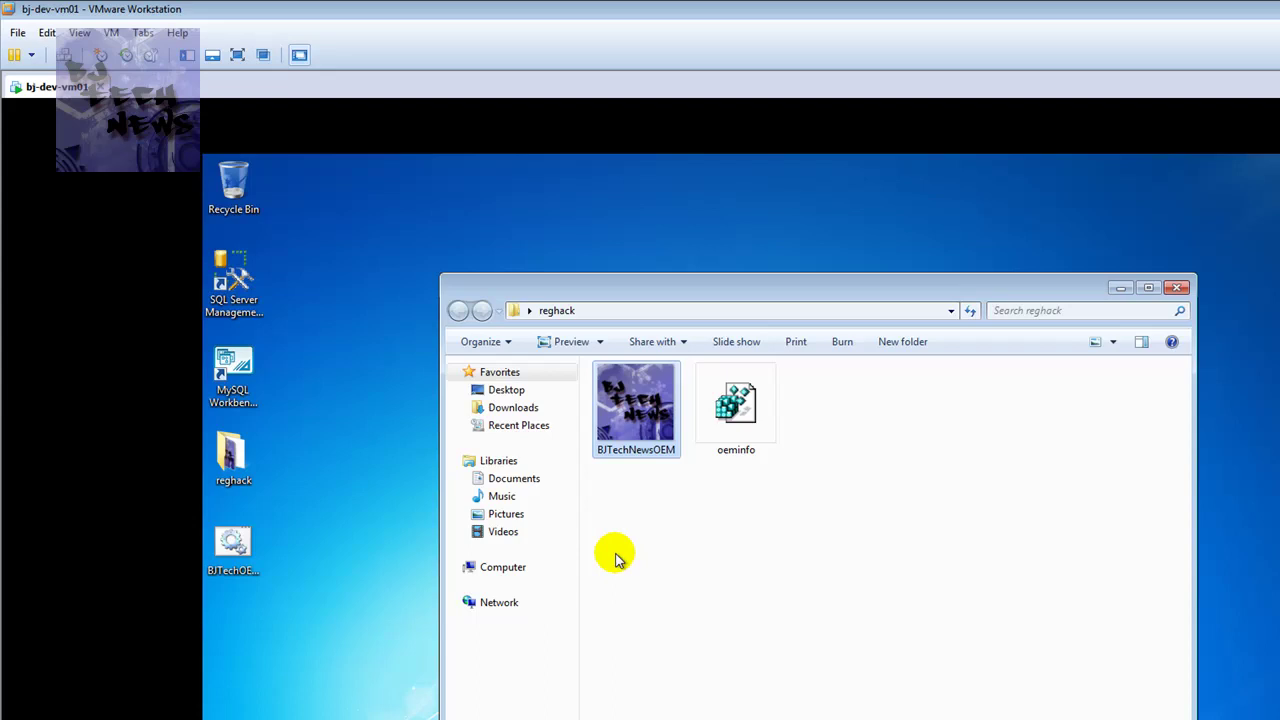
{"action": "right_click", "coordinate": [728, 404]}
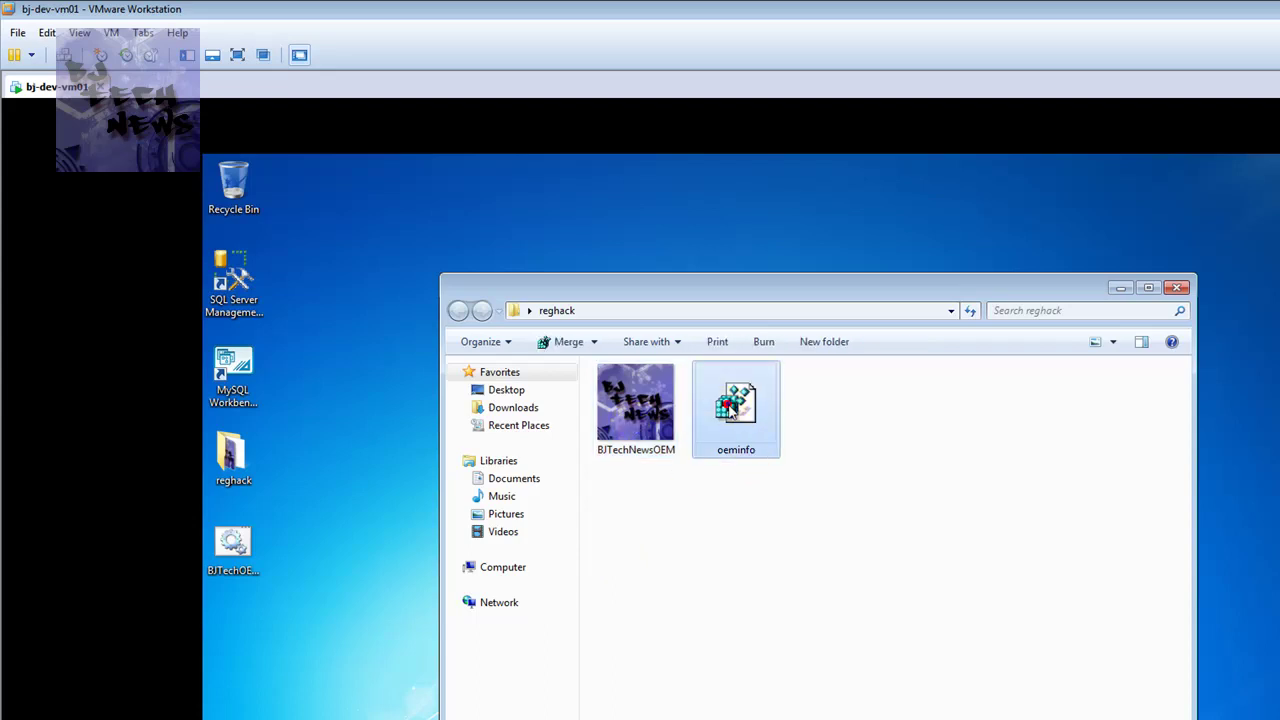
Step: Open oeminfo in Notepad and inspect its HKEY OEMInformation key line
{"action": "left_click", "coordinate": [806, 434]}
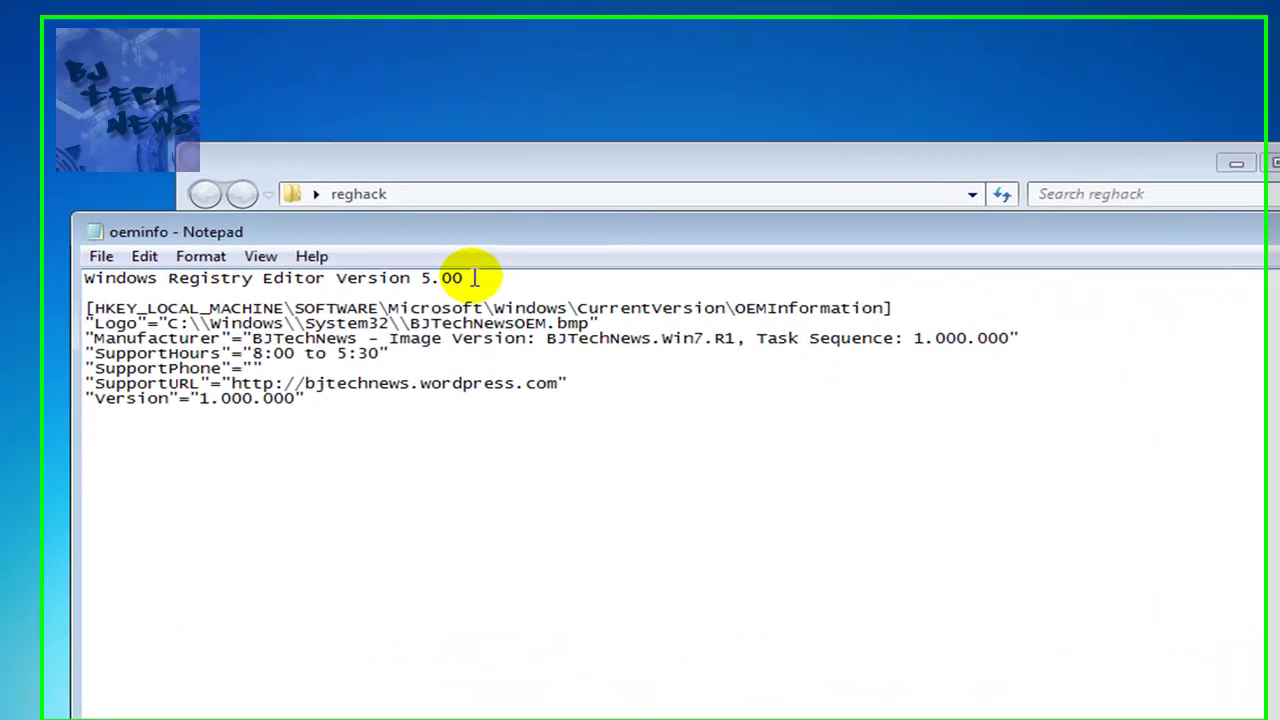
{"action": "left_click", "coordinate": [916, 308]}
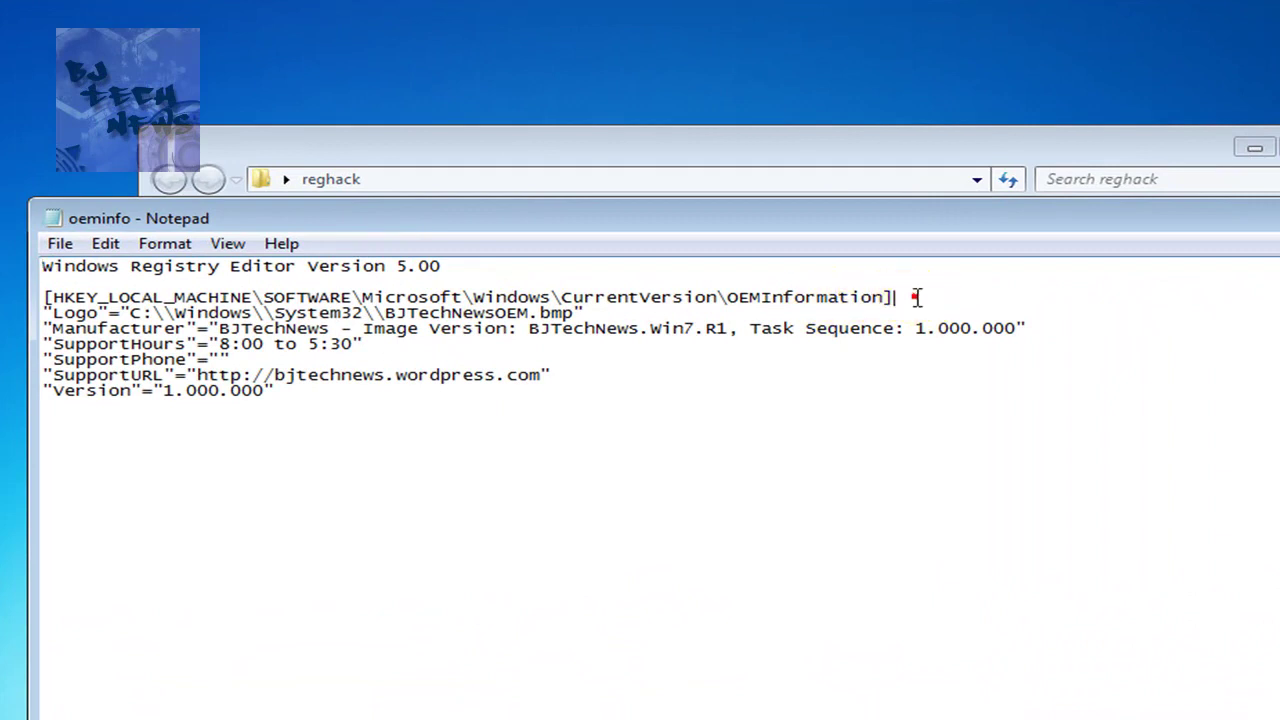
{"action": "left_click_drag", "start_coordinate": [916, 297], "coordinate": [28, 303]}
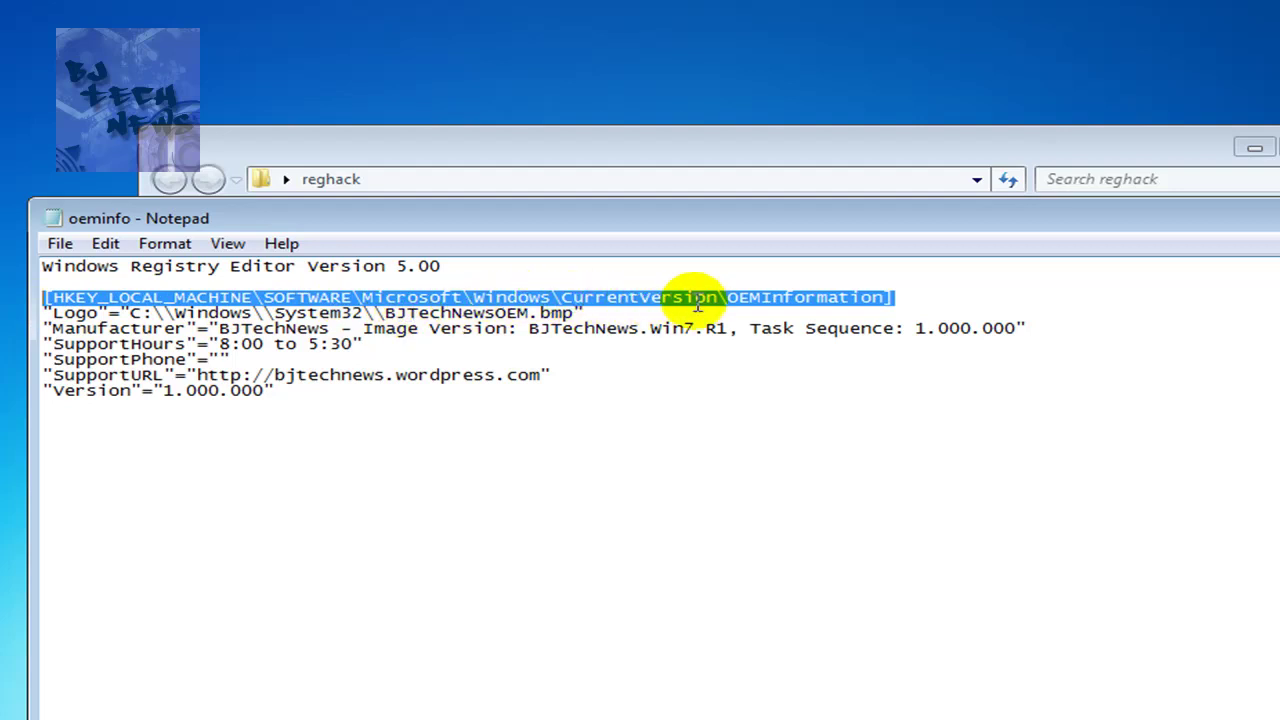
{"action": "left_click", "coordinate": [898, 297]}
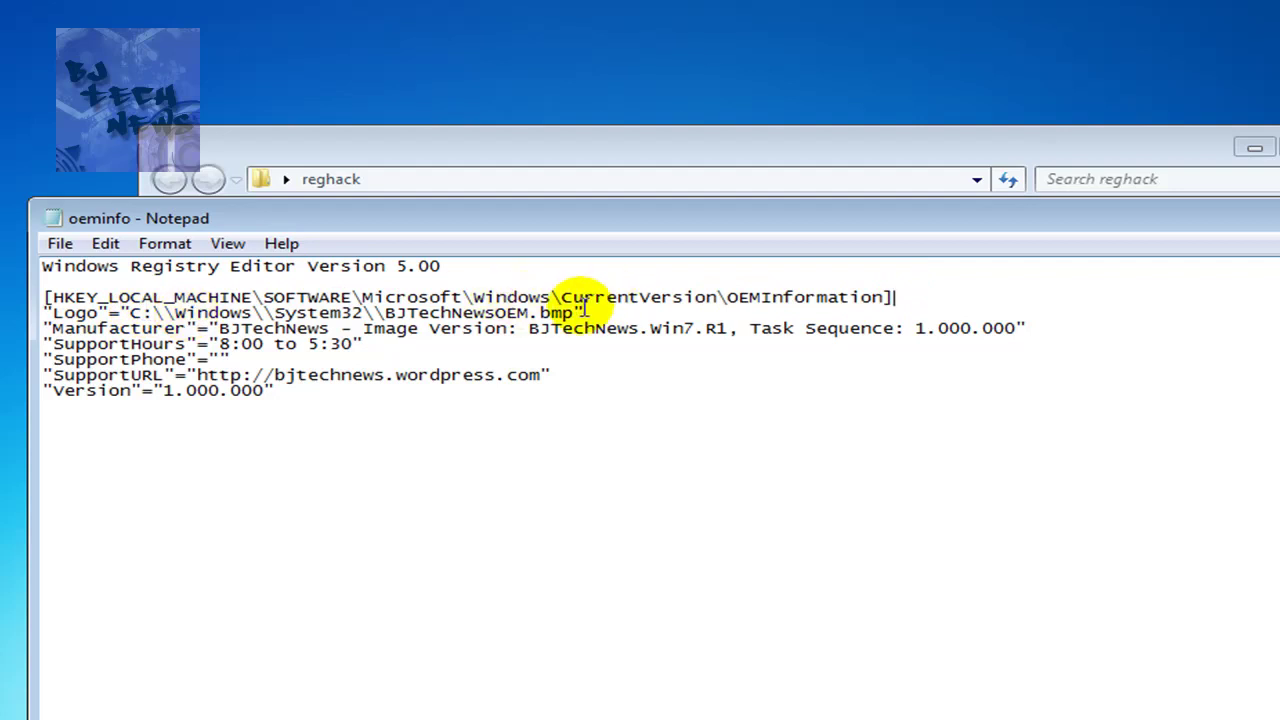
Step: Move Notepad aside to view the BJTechNewsOEM bitmap, then close the oeminfo file
{"action": "left_click_drag", "start_coordinate": [563, 222], "coordinate": [643, 289]}
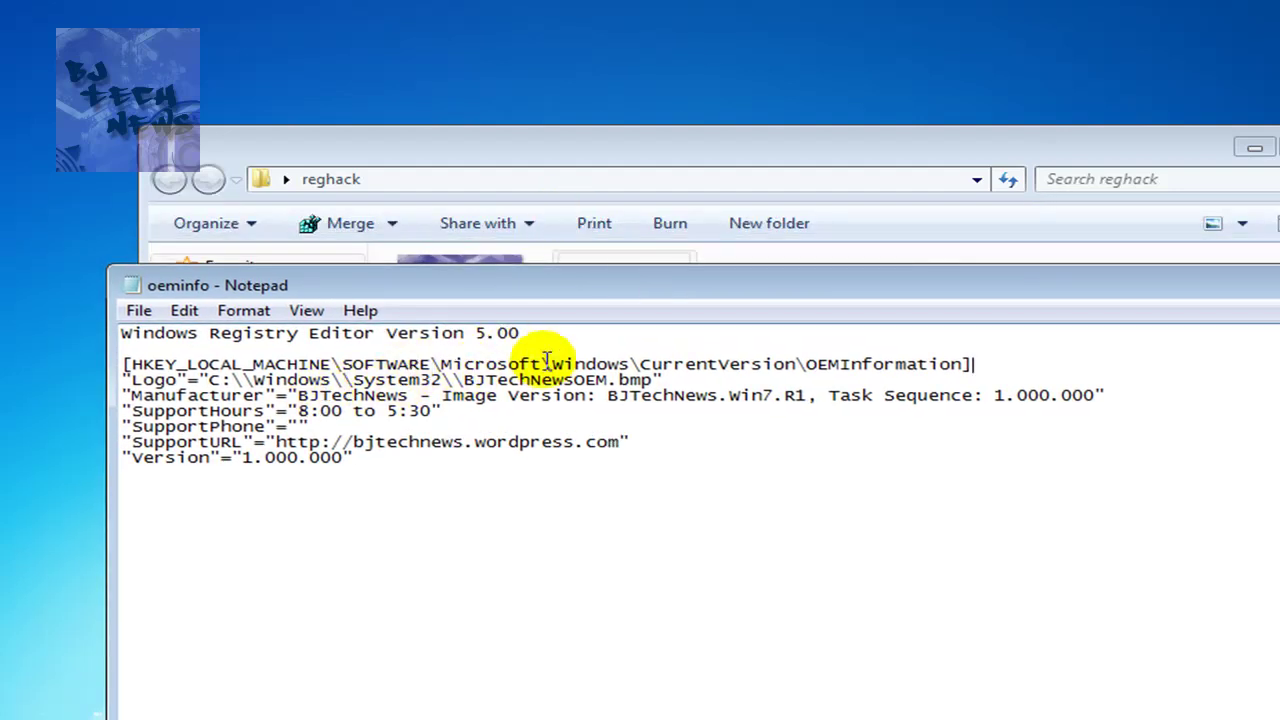
{"action": "left_click_drag", "start_coordinate": [554, 304], "coordinate": [659, 414]}
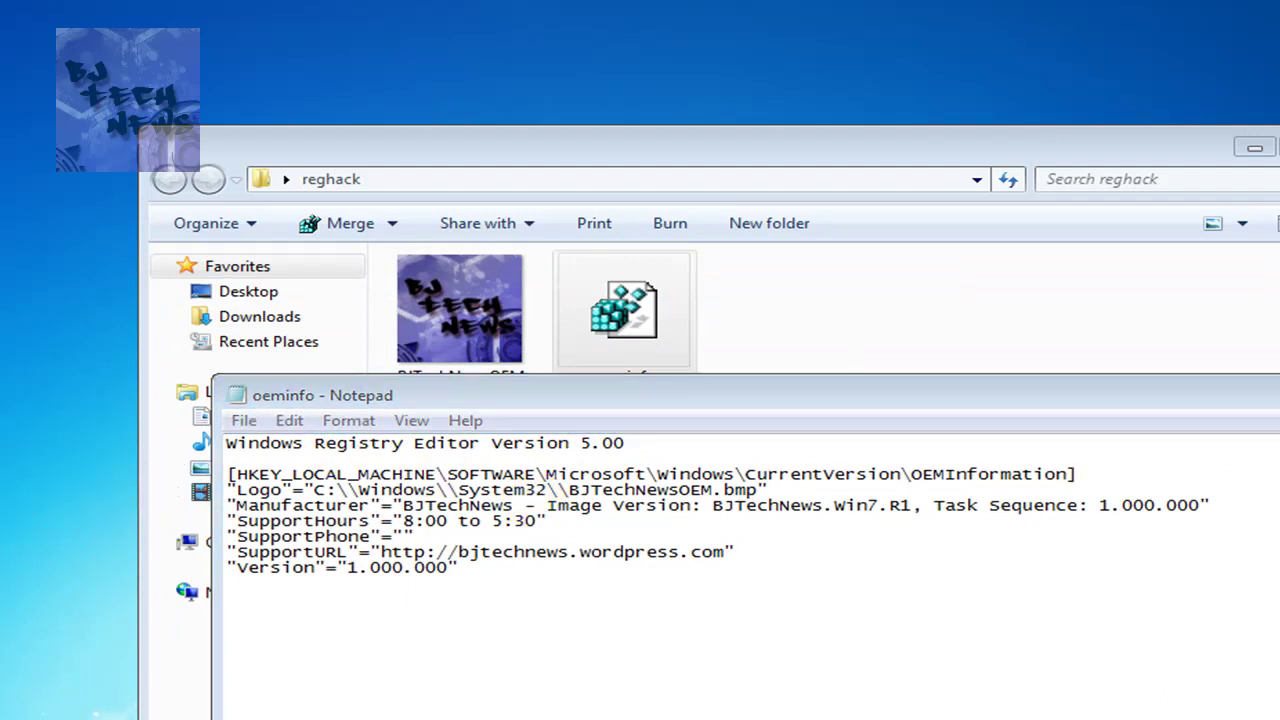
{"action": "left_click", "coordinate": [426, 303]}
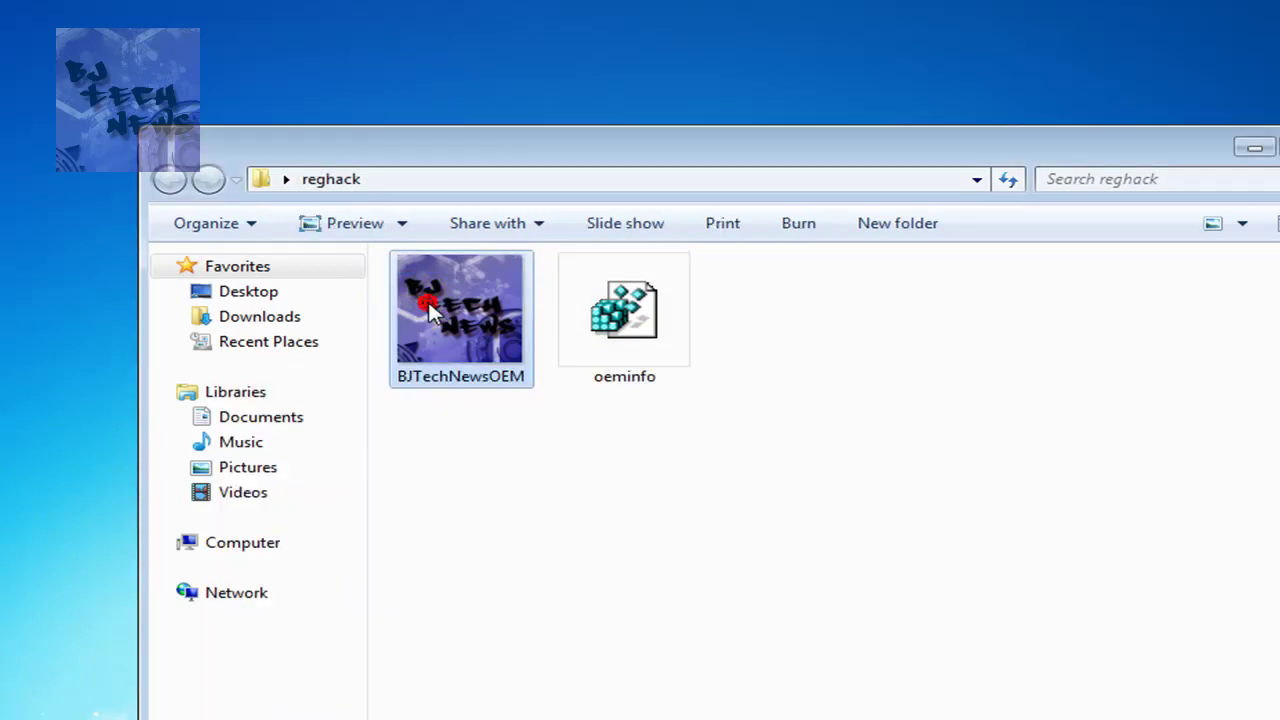
{"action": "key", "text": "alt+Tab"}
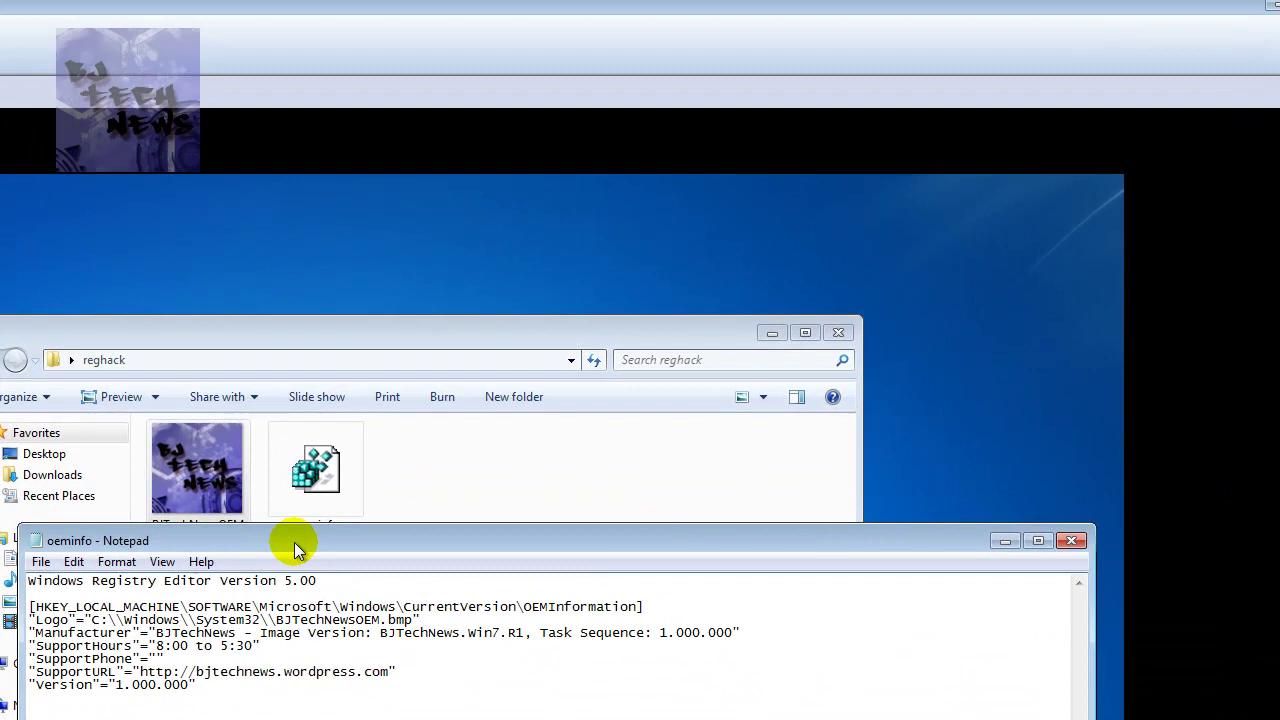
{"action": "left_click_drag", "start_coordinate": [288, 543], "coordinate": [295, 440]}
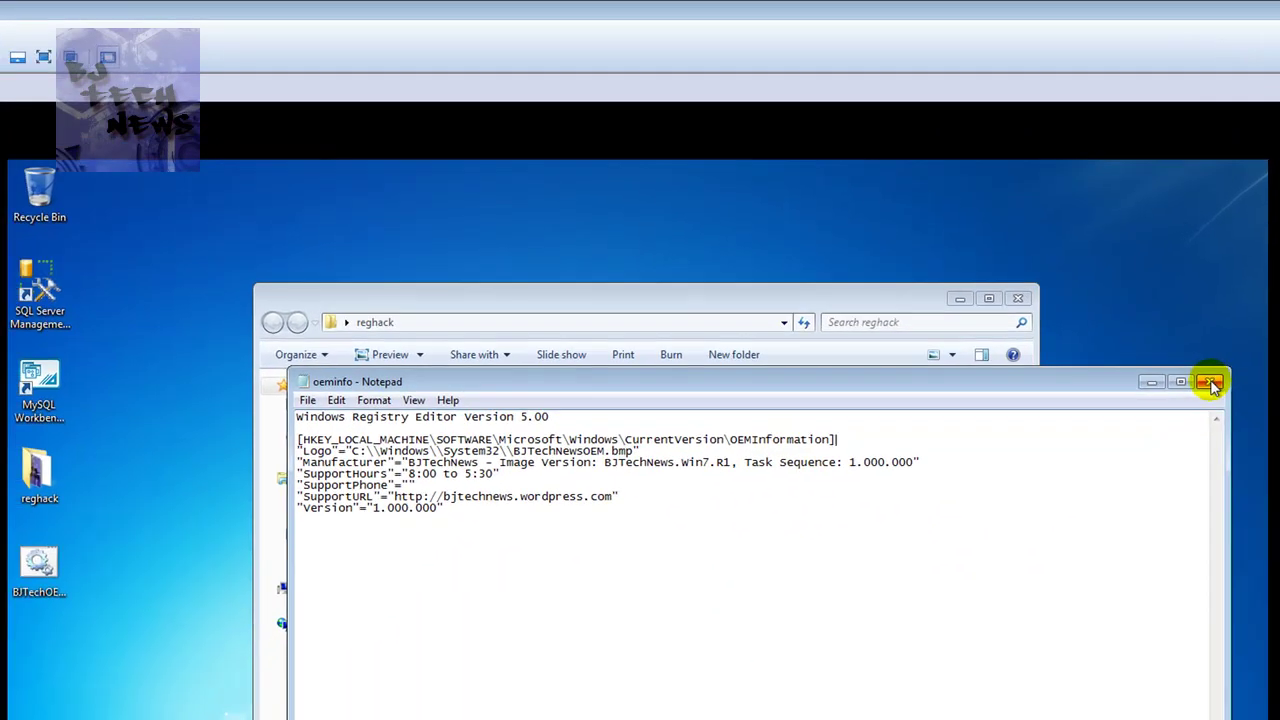
{"action": "left_click", "coordinate": [1057, 427]}
Step: Open the BJTechOEMinfo batch script in Notepad, review its copy and regedit lines, then close it
{"action": "right_click", "coordinate": [40, 562]}
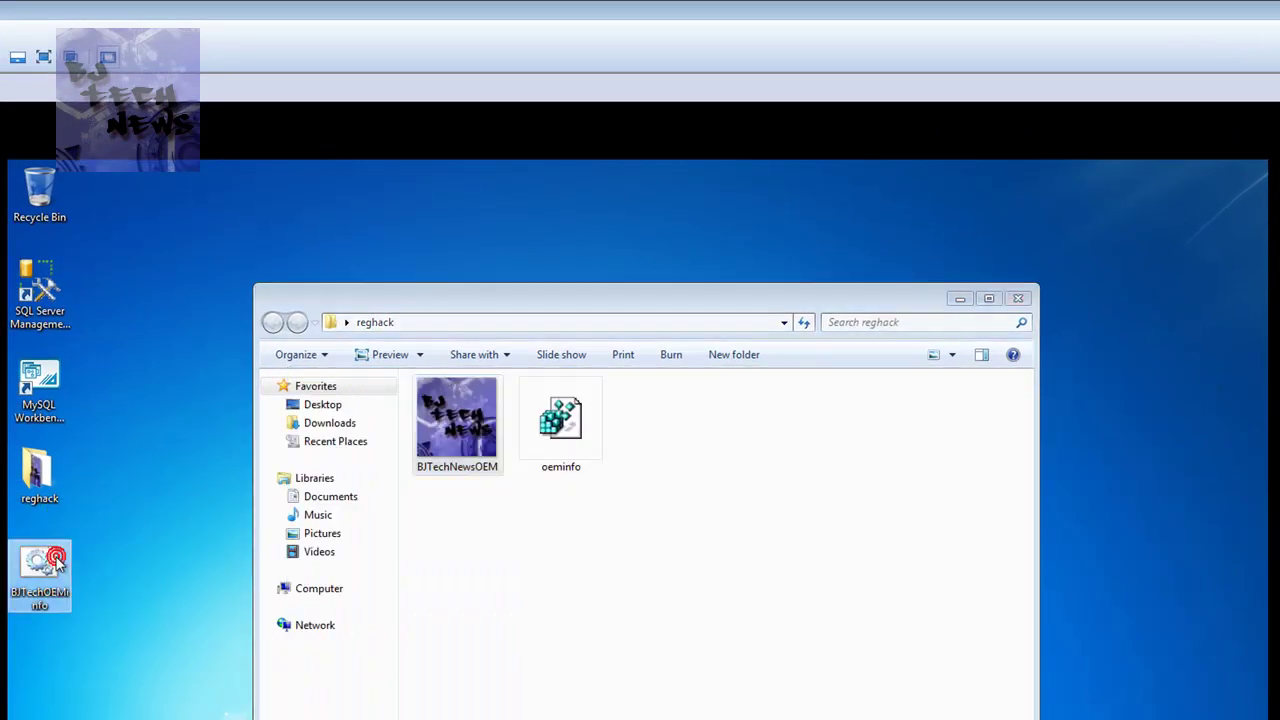
{"action": "left_click", "coordinate": [125, 590]}
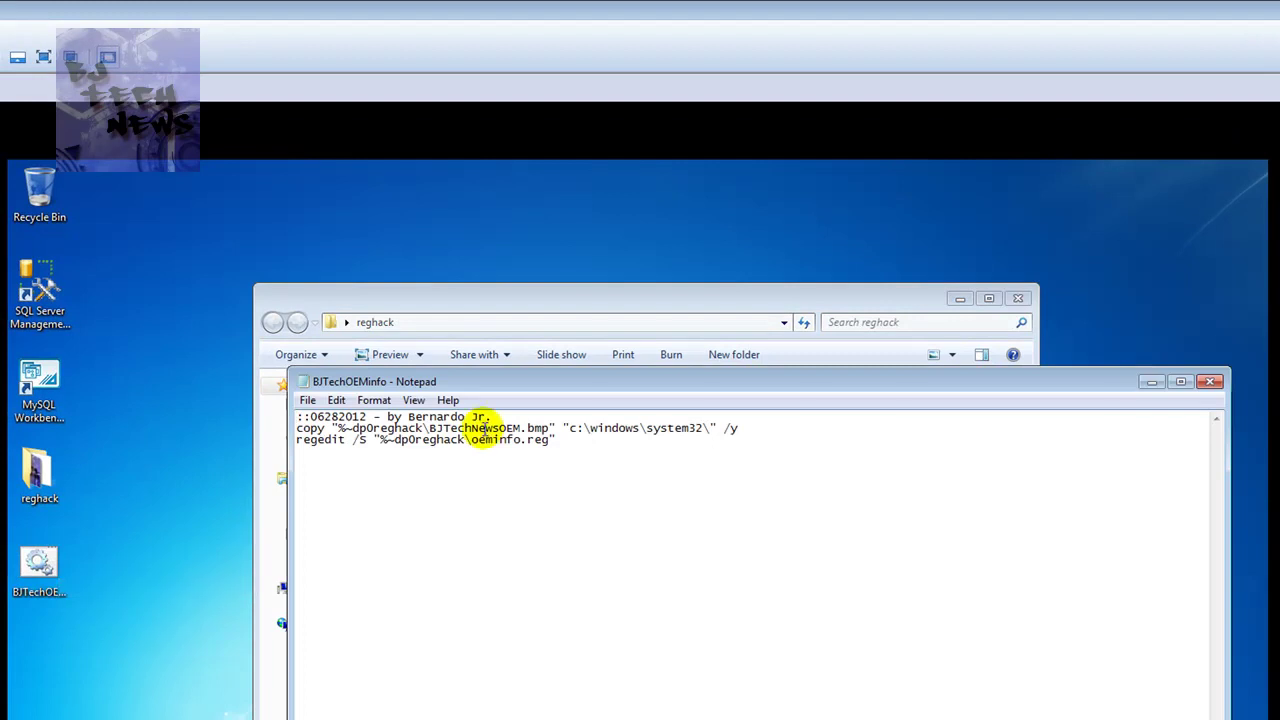
{"action": "left_click_drag", "start_coordinate": [506, 383], "coordinate": [596, 530]}
{"action": "left_click_drag", "start_coordinate": [699, 488], "coordinate": [712, 553]}
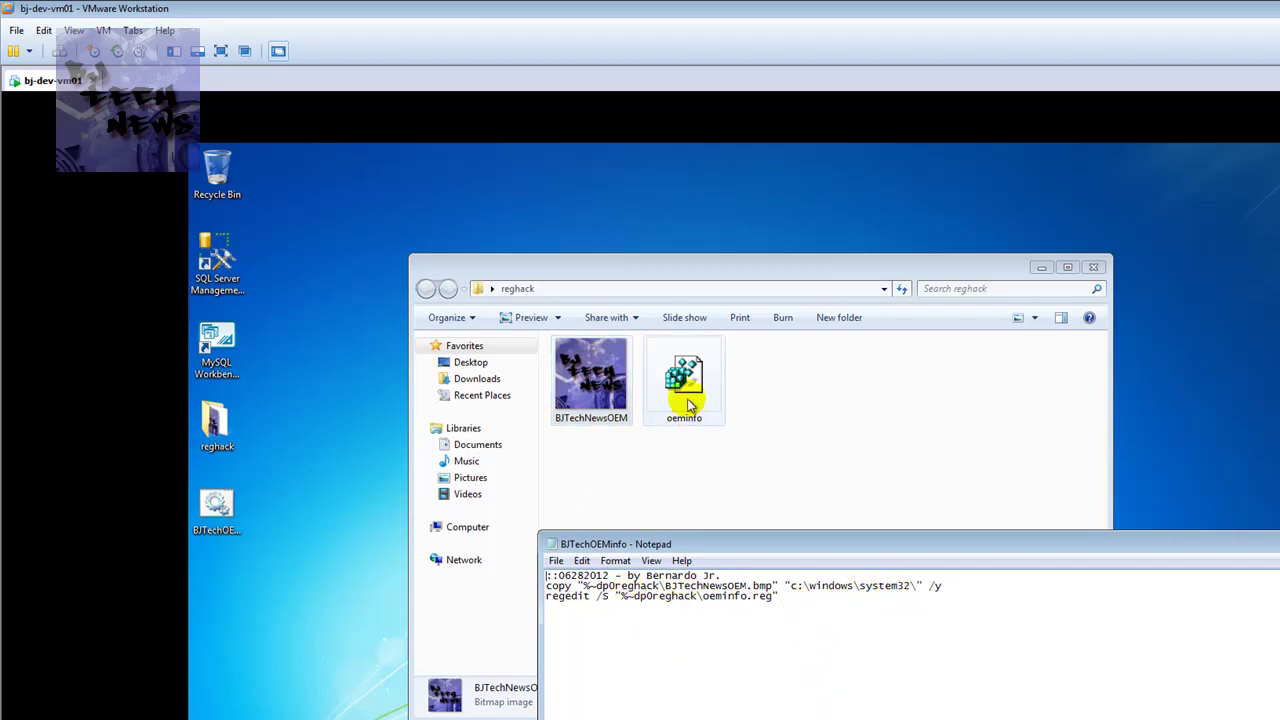
{"action": "left_click_drag", "start_coordinate": [751, 540], "coordinate": [557, 266]}
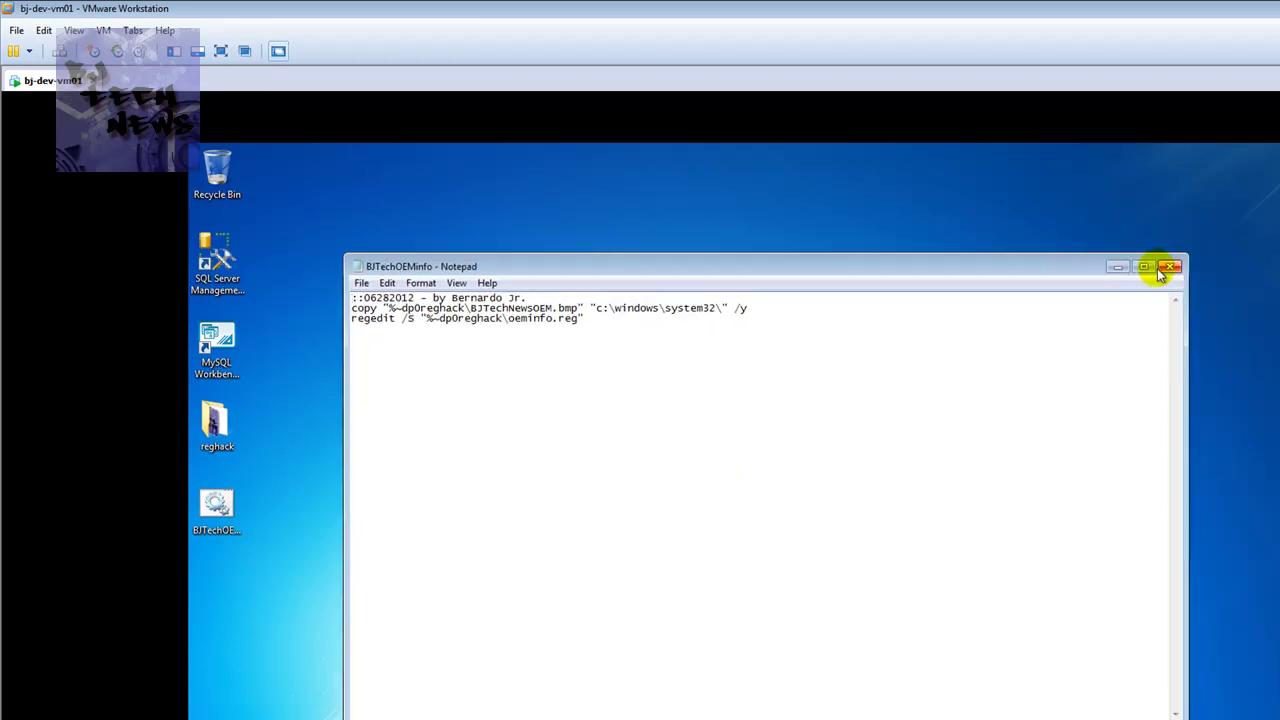
{"action": "left_click", "coordinate": [1170, 267]}
Step: Close the reghack window and run the BJTechOEMinfo batch file as administrator
{"action": "left_click", "coordinate": [1100, 268]}
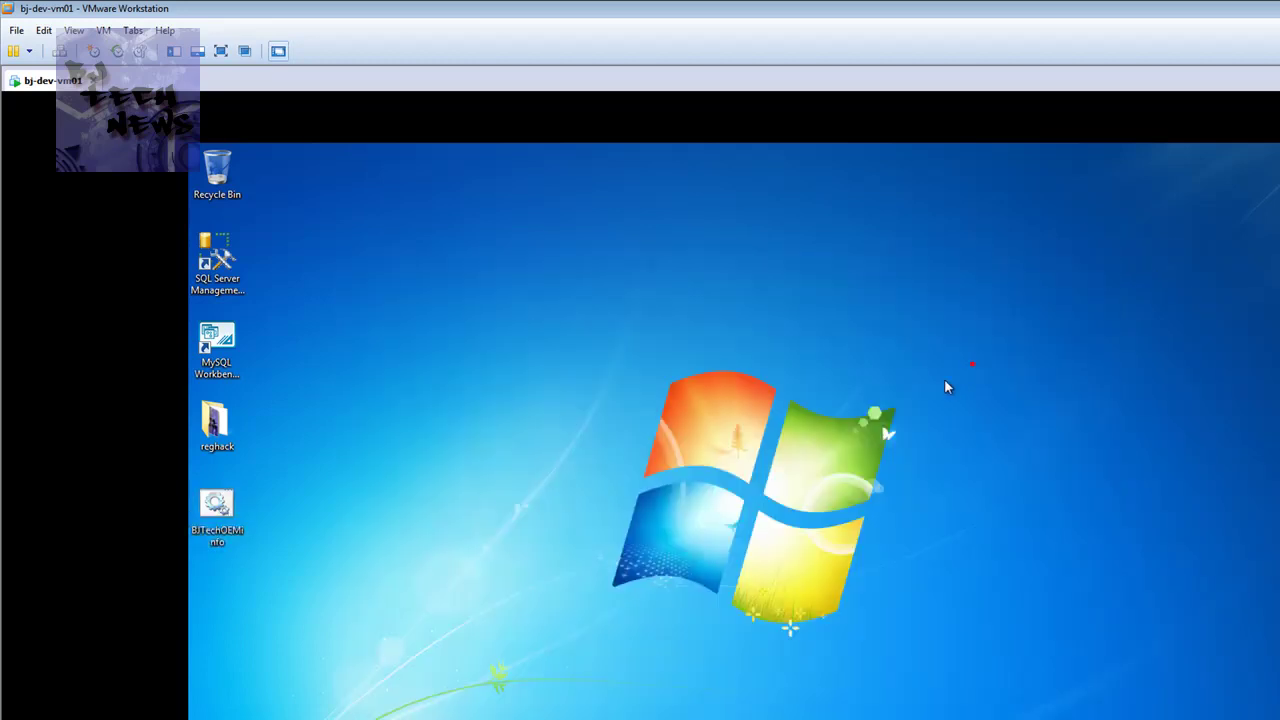
{"action": "right_click", "coordinate": [206, 508]}
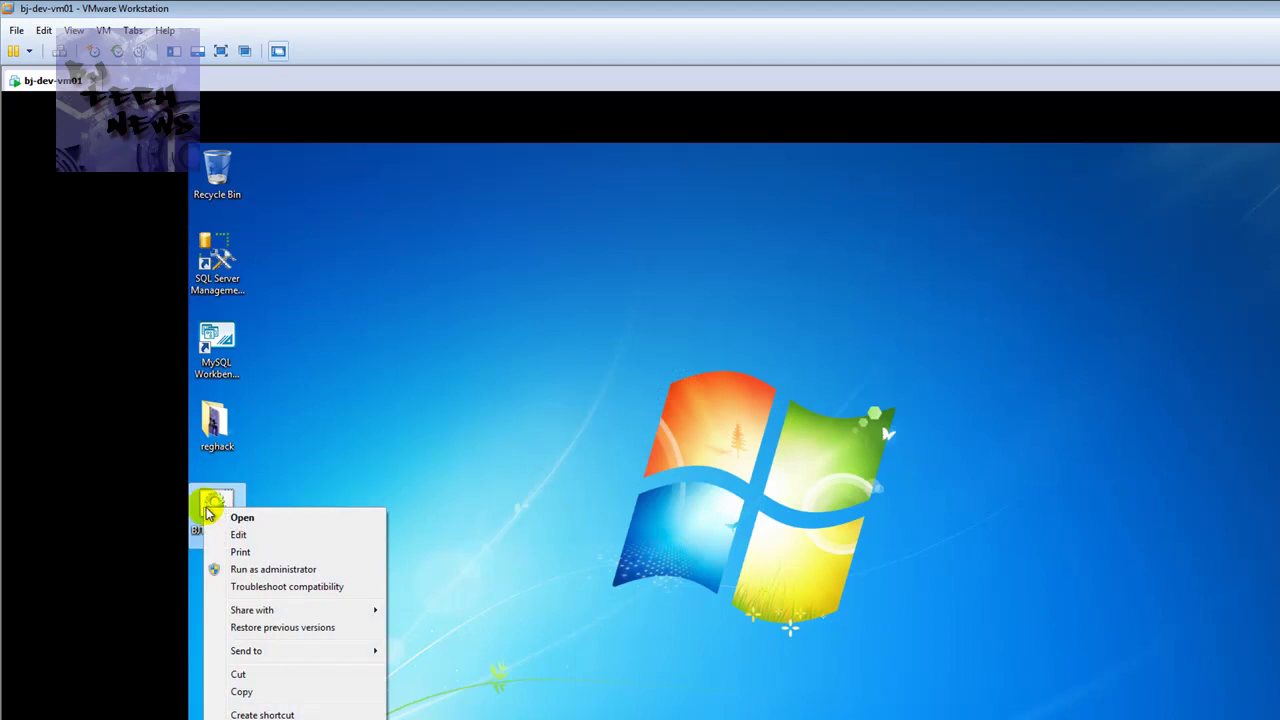
{"action": "left_click", "coordinate": [240, 569]}
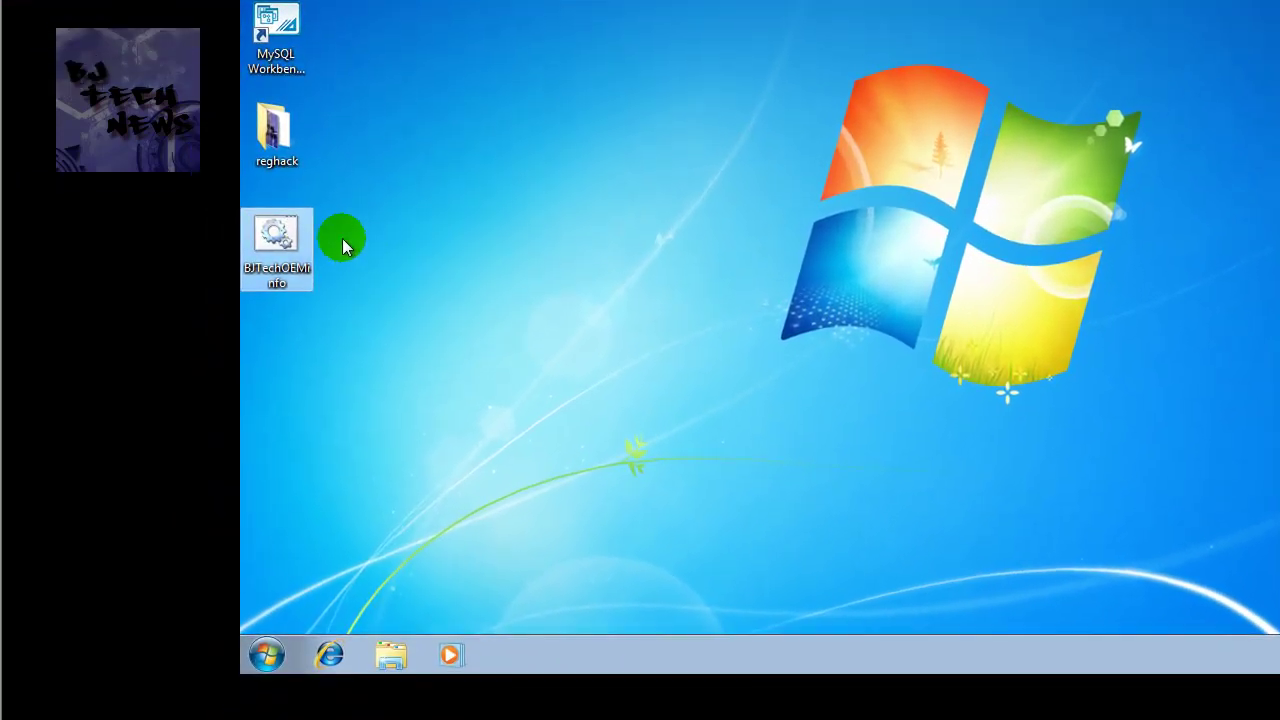
{"action": "right_click", "coordinate": [281, 243]}
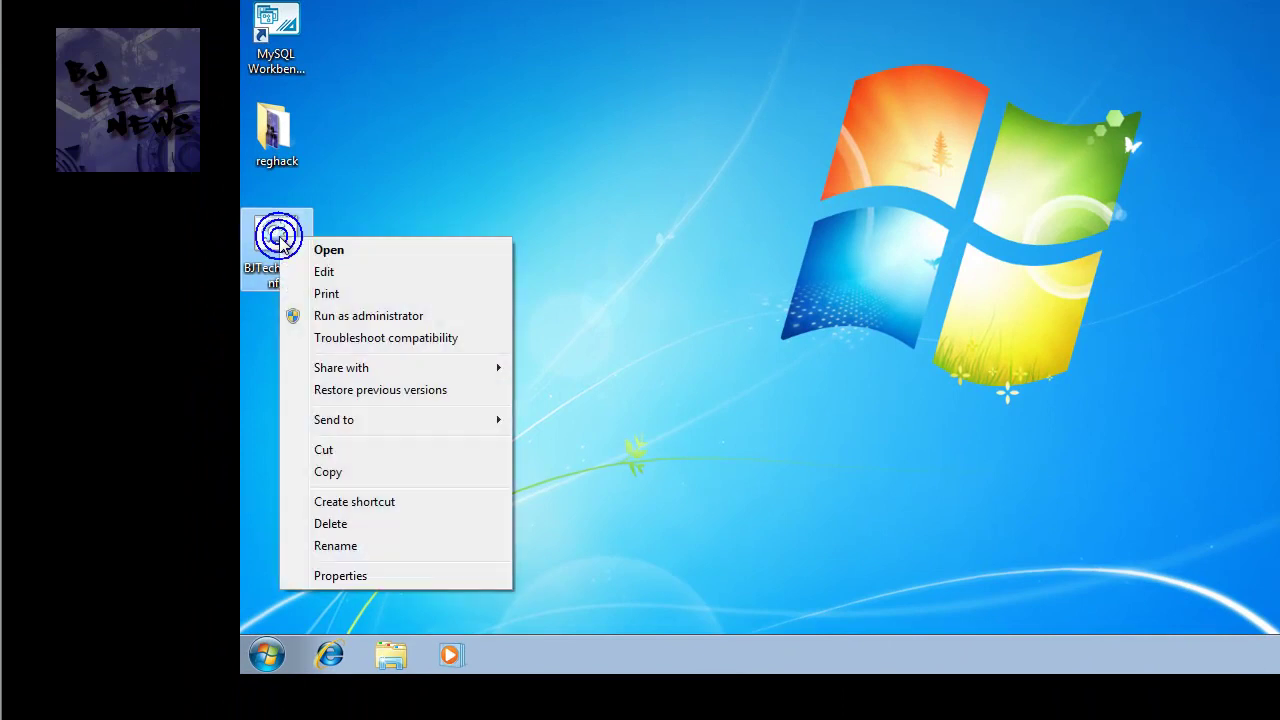
{"action": "left_click", "coordinate": [359, 318]}
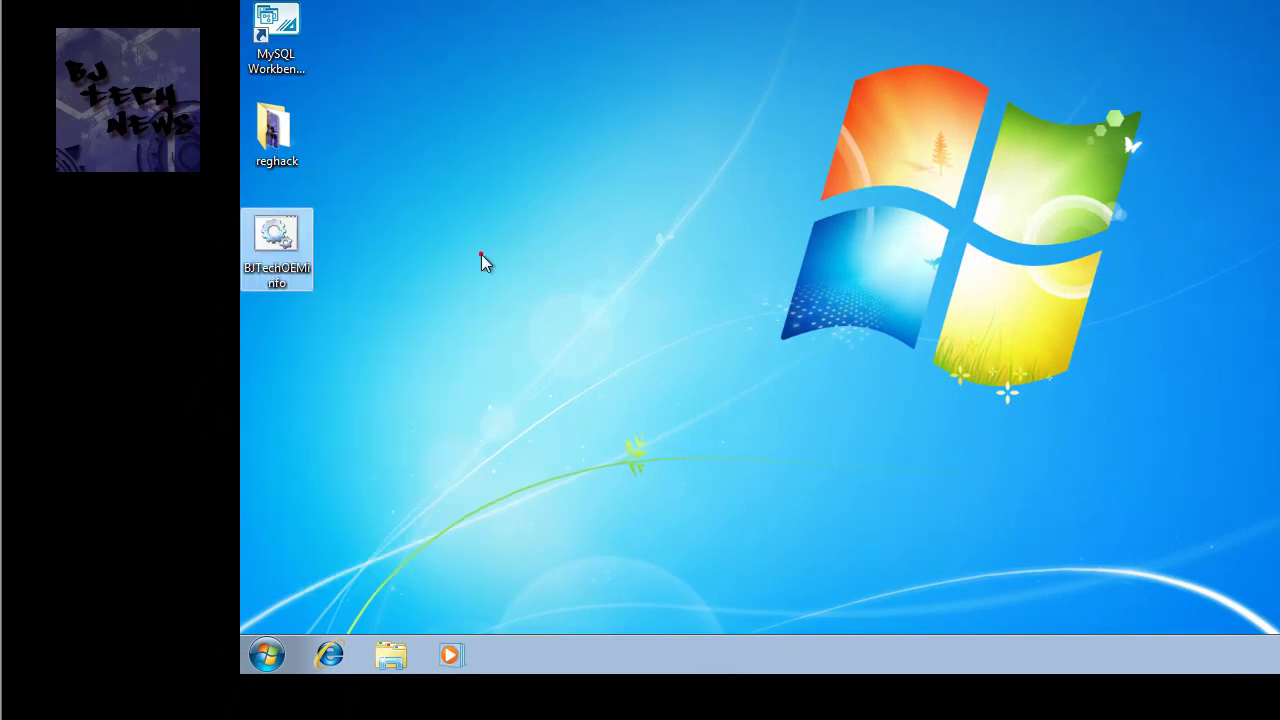
{"action": "left_click", "coordinate": [310, 145]}
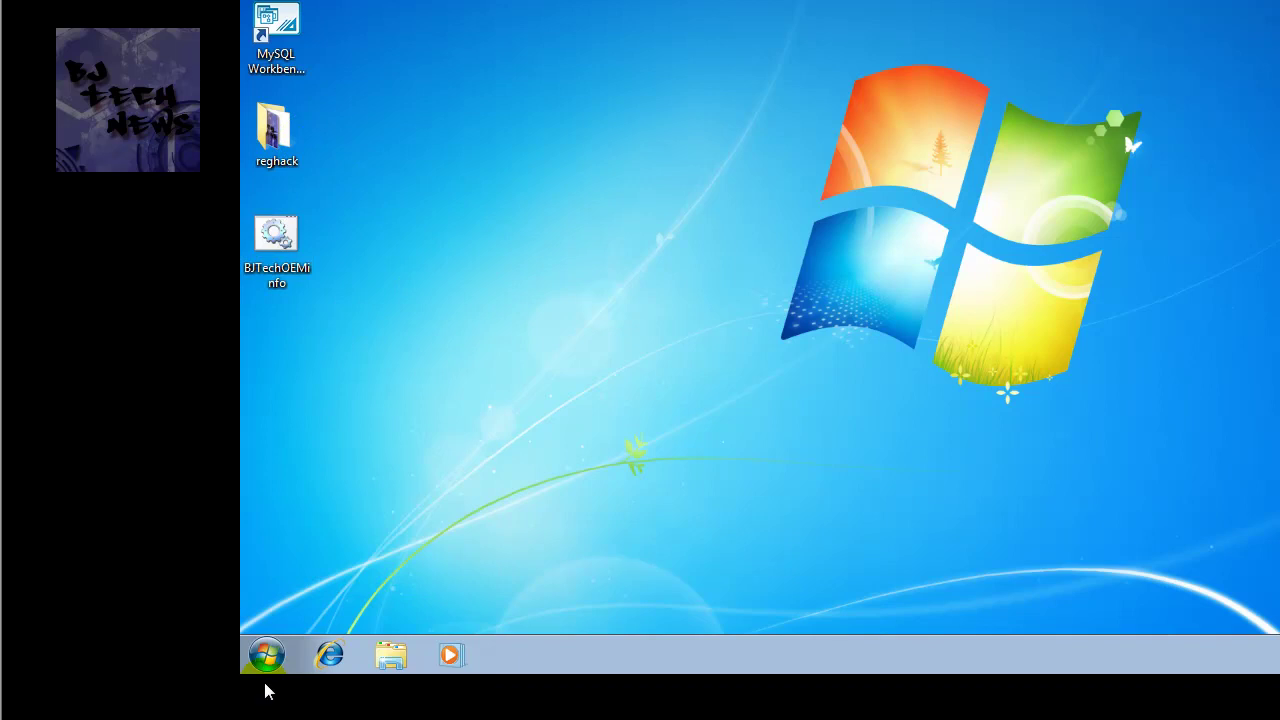
Step: Open reghack, then browse C:\Windows and reach System32 by typing '\sys' in the address bar
{"action": "double_click", "coordinate": [277, 133]}
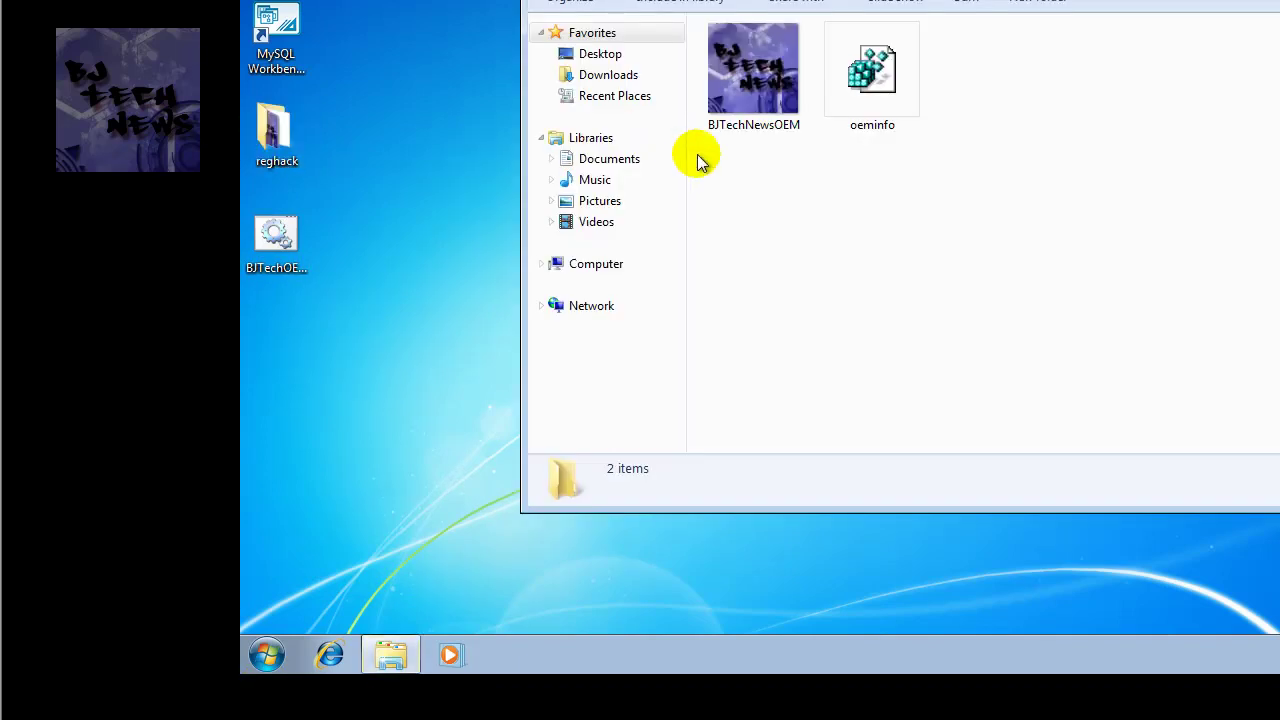
{"action": "left_click", "coordinate": [716, 108]}
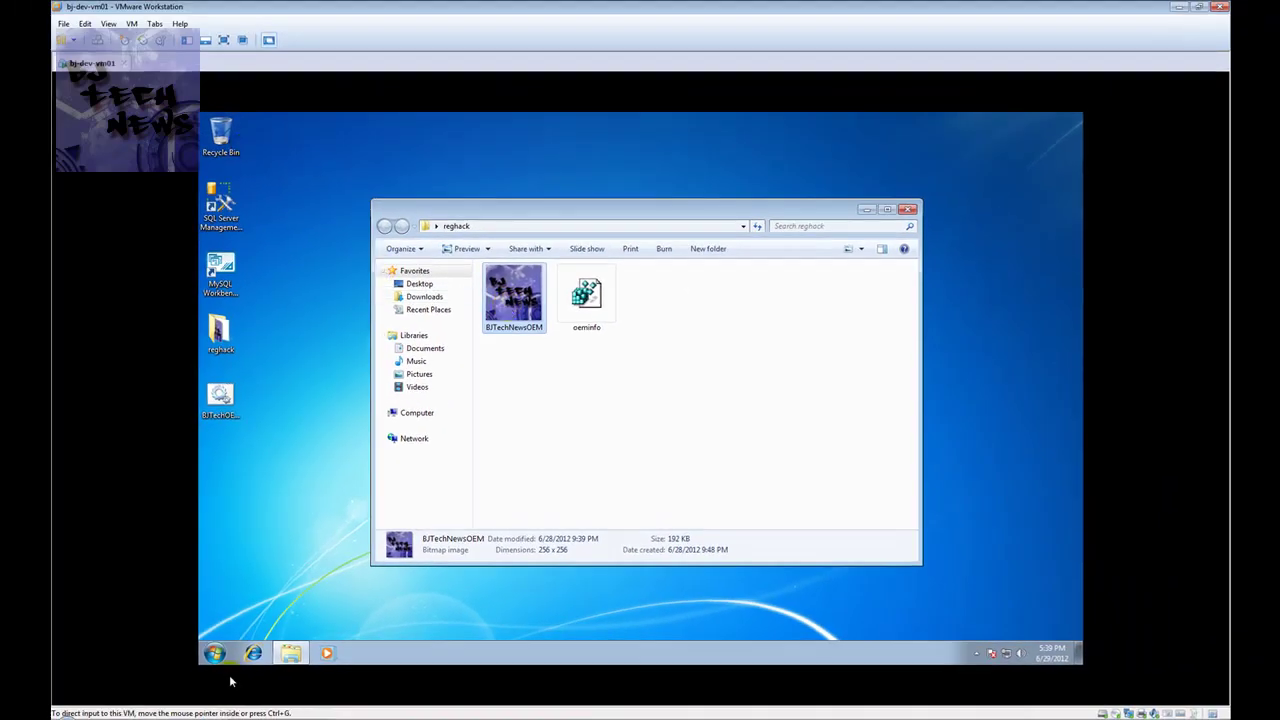
{"action": "left_click", "coordinate": [265, 655]}
{"action": "left_click", "coordinate": [404, 492]}
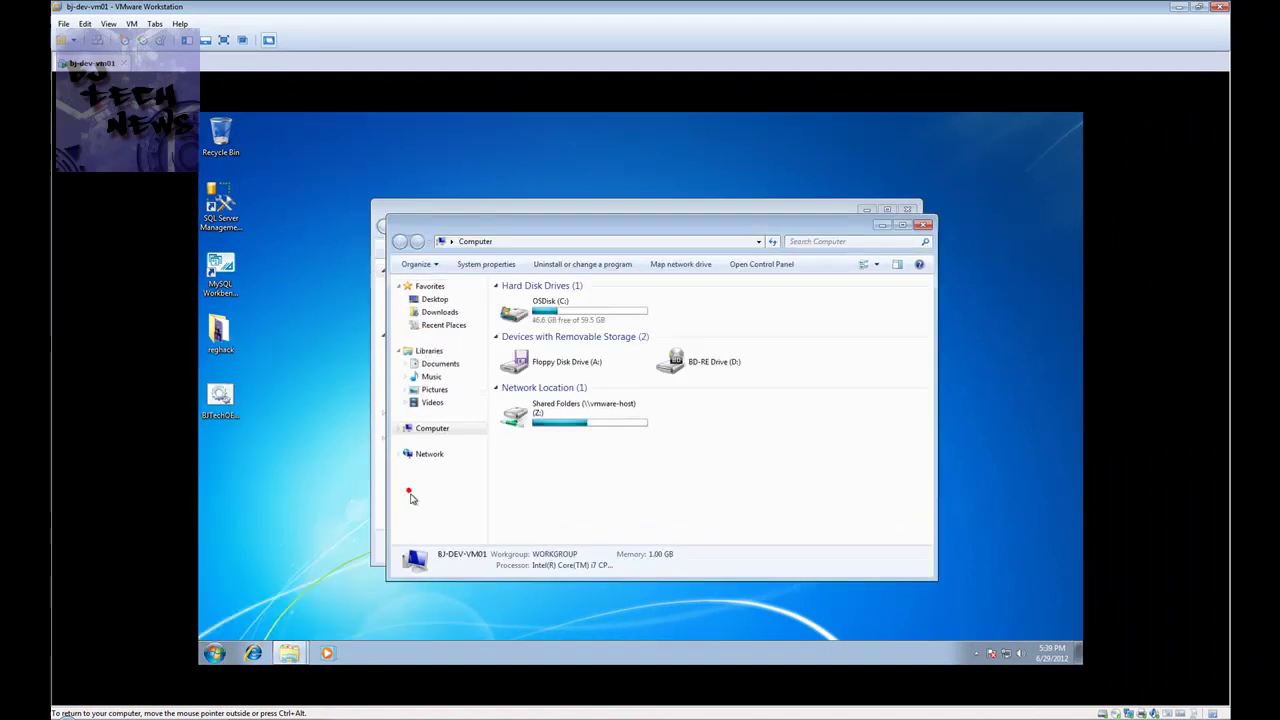
{"action": "double_click", "coordinate": [568, 318]}
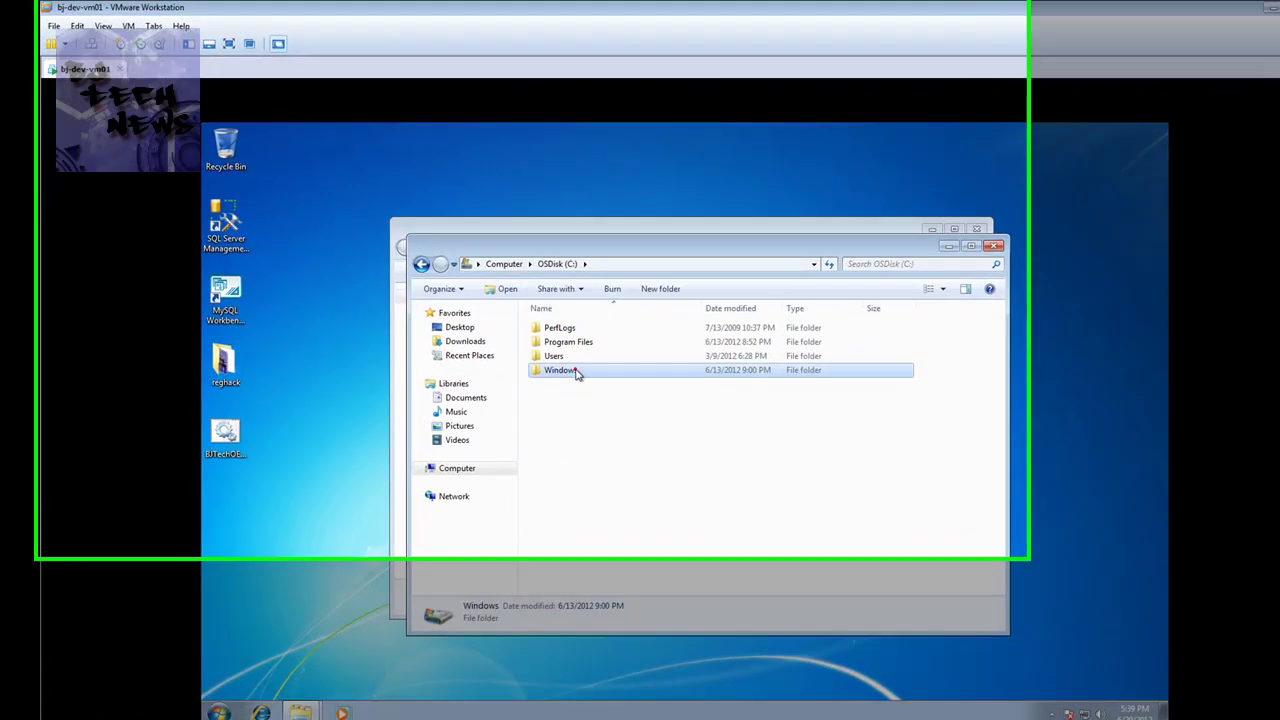
{"action": "double_click", "coordinate": [527, 338]}
{"action": "left_click", "coordinate": [638, 241]}
{"action": "type", "text": "\\Windows\\"}
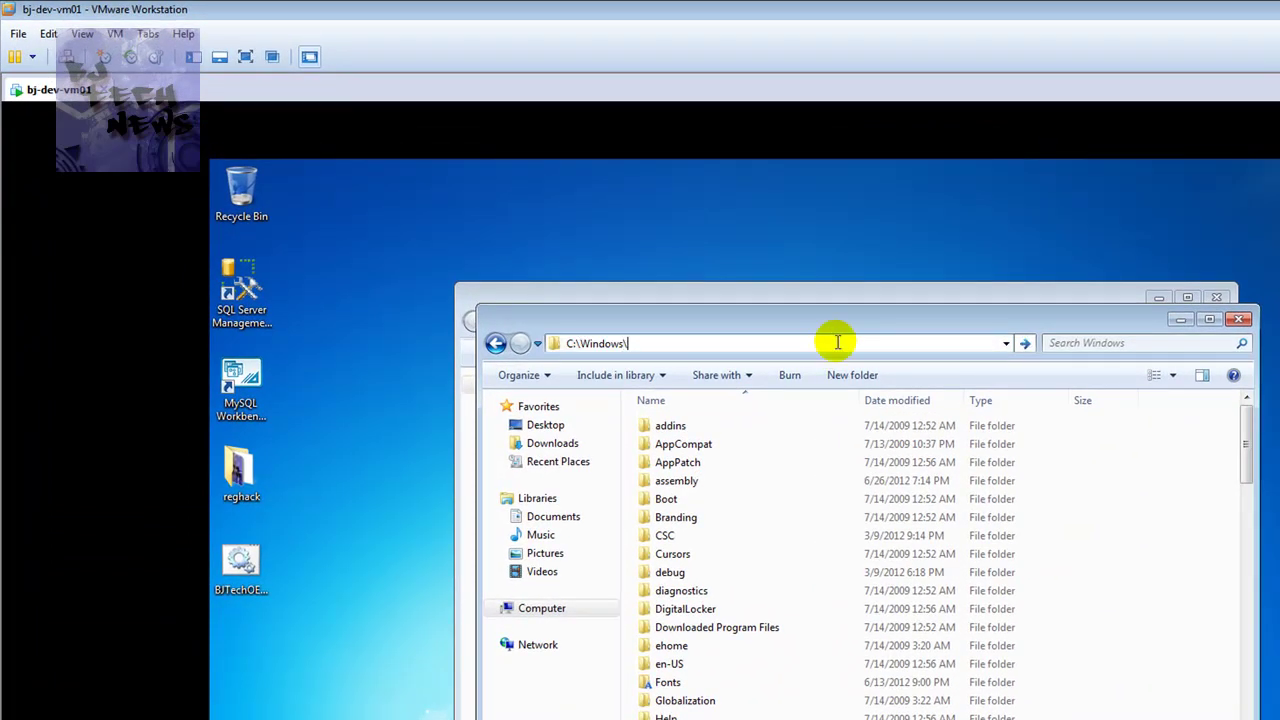
{"action": "type", "text": "sys"}
{"action": "key", "text": "Down"}
{"action": "key", "text": "Down"}
{"action": "key", "text": "Down"}
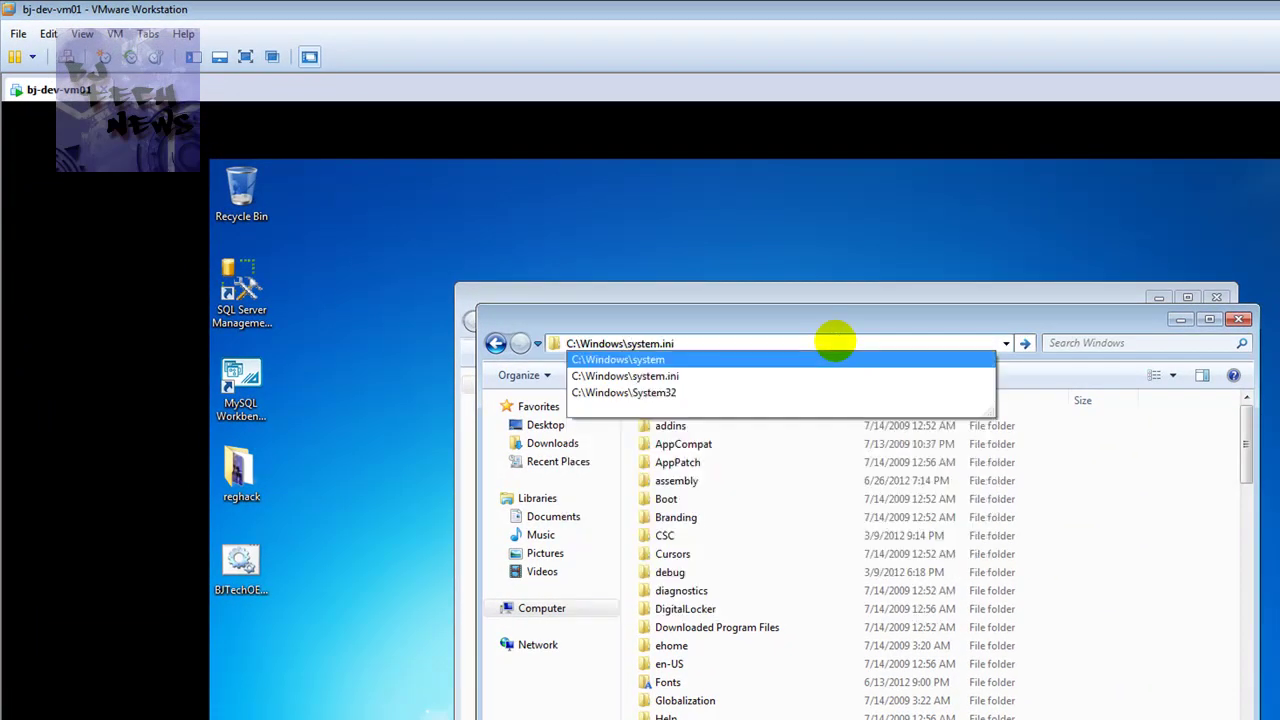
{"action": "key", "text": "Return"}
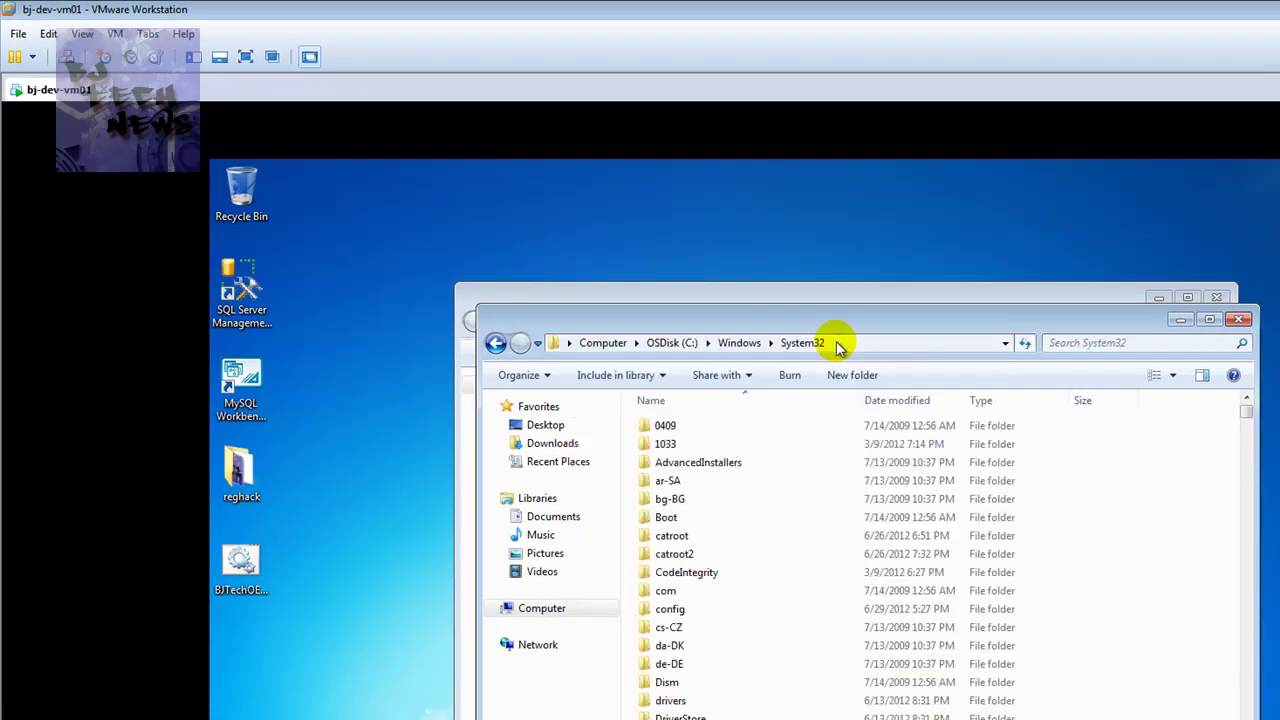
Step: Open the BJTechOEMinfo batch script in Notepad and arrange it beside the reghack window
{"action": "left_click", "coordinate": [807, 297]}
{"action": "right_click", "coordinate": [243, 562]}
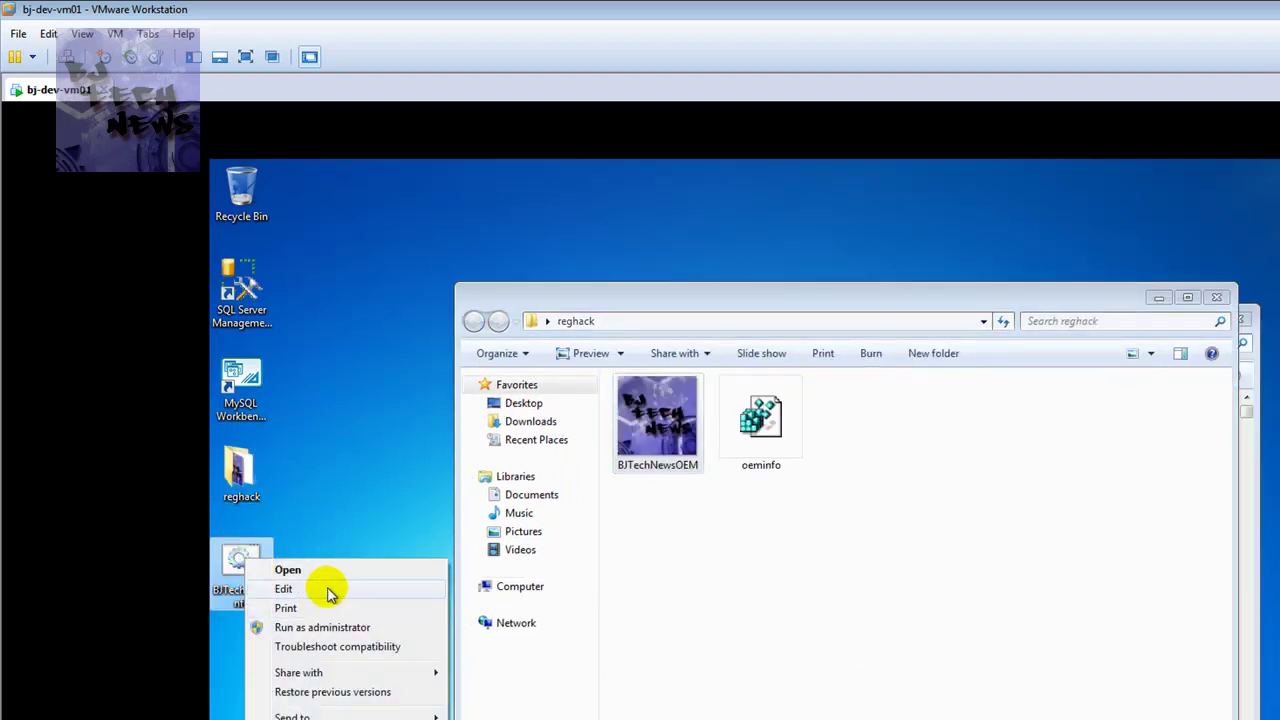
{"action": "left_click", "coordinate": [330, 591]}
{"action": "left_click_drag", "start_coordinate": [757, 277], "coordinate": [583, 368]}
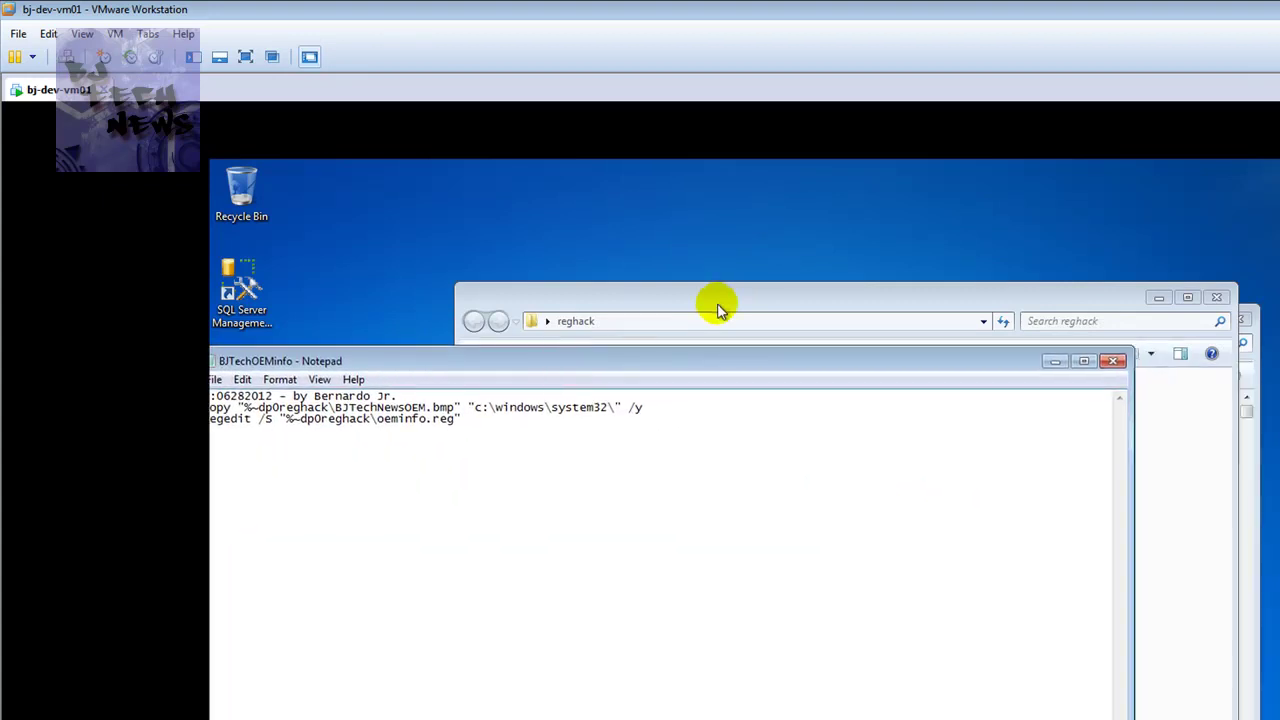
{"action": "left_click_drag", "start_coordinate": [717, 306], "coordinate": [851, 357]}
{"action": "left_click", "coordinate": [331, 547]}
{"action": "left_click_drag", "start_coordinate": [427, 365], "coordinate": [454, 400]}
{"action": "left_click_drag", "start_coordinate": [993, 398], "coordinate": [1031, 394]}
{"action": "left_click", "coordinate": [1074, 346]}
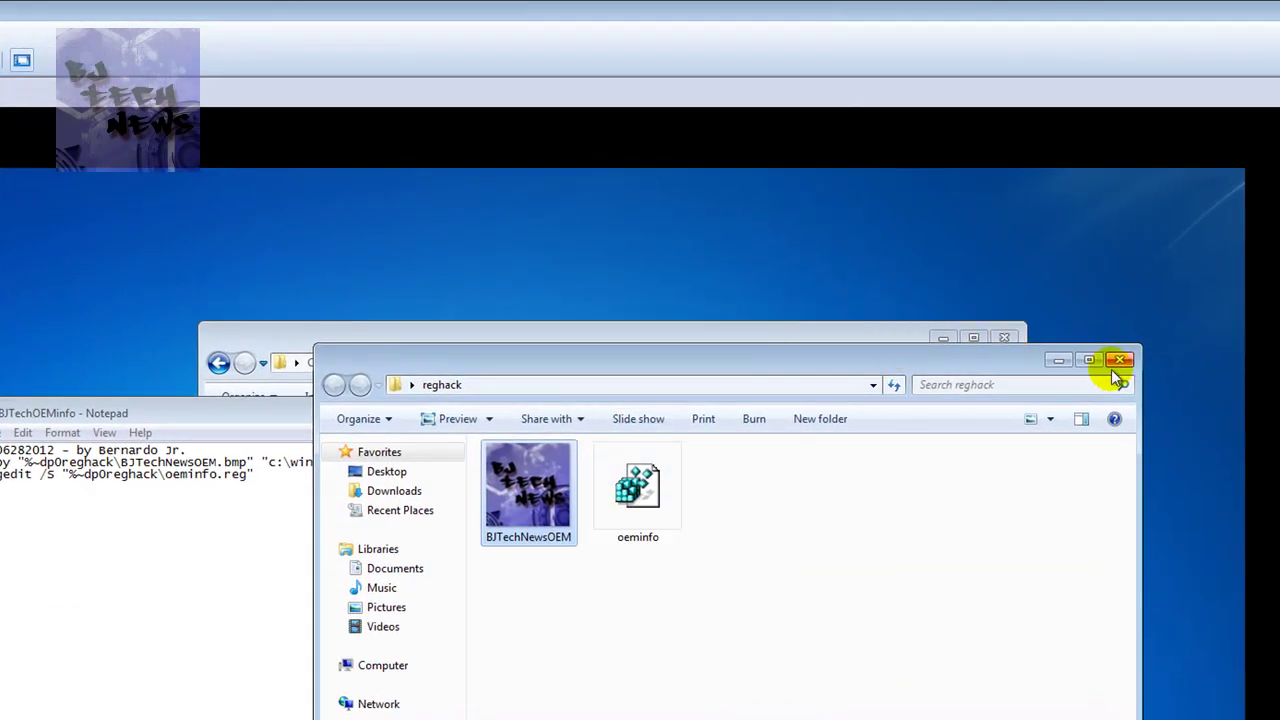
Step: Close reghack, sort System32 newest-first by Date modified, and select BJTechNewsOEM.bmp (256 x 256)
{"action": "left_click", "coordinate": [1137, 358]}
{"action": "left_click", "coordinate": [640, 362]}
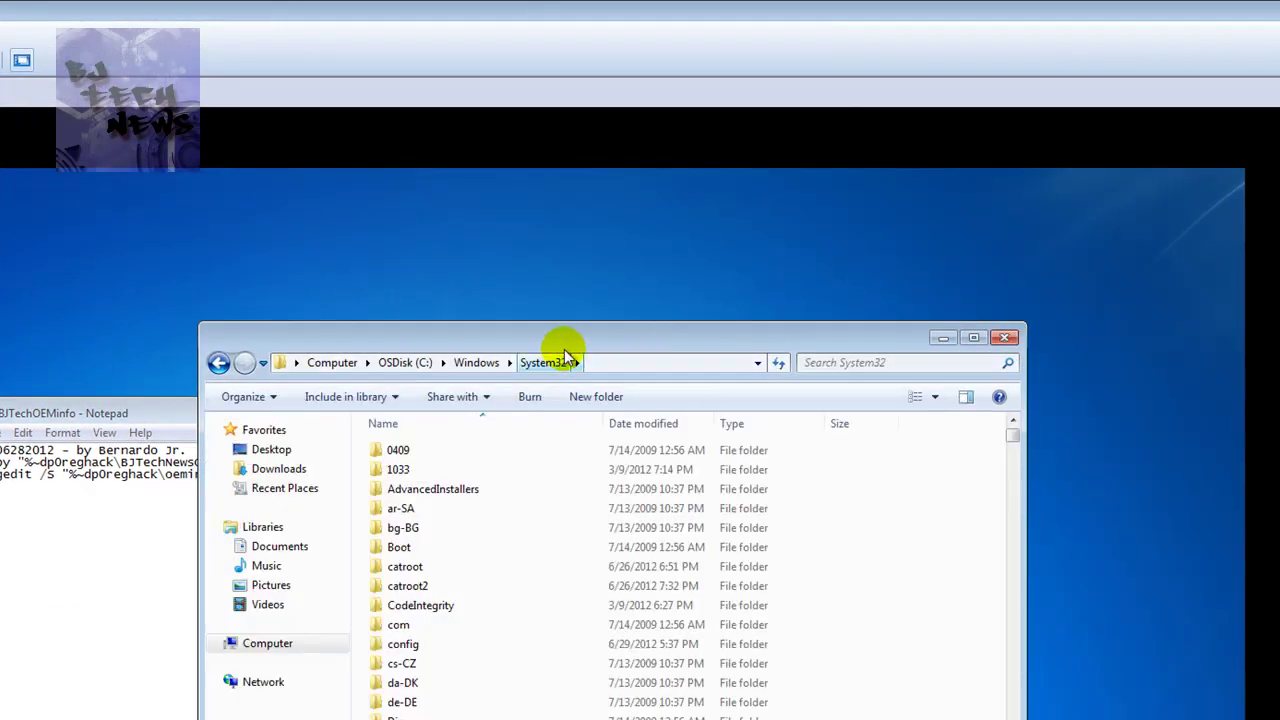
{"action": "left_click_drag", "start_coordinate": [563, 340], "coordinate": [722, 314]}
{"action": "left_click", "coordinate": [234, 421]}
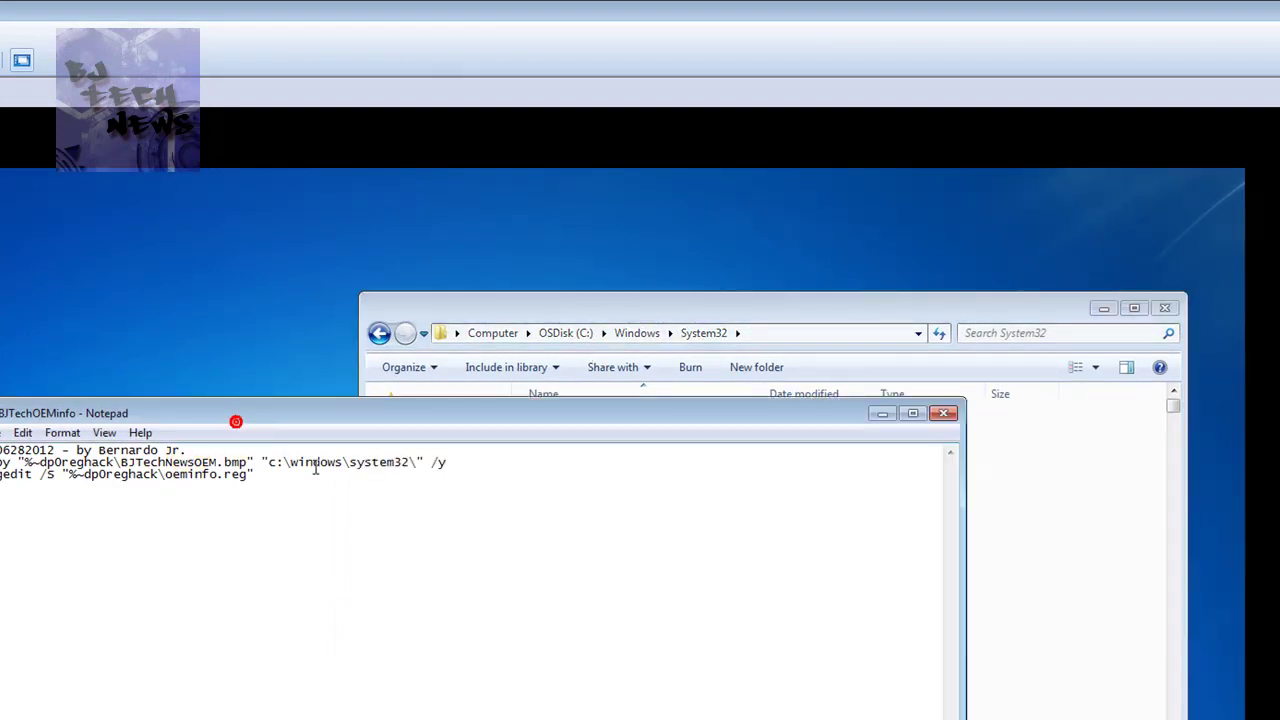
{"action": "left_click", "coordinate": [830, 307]}
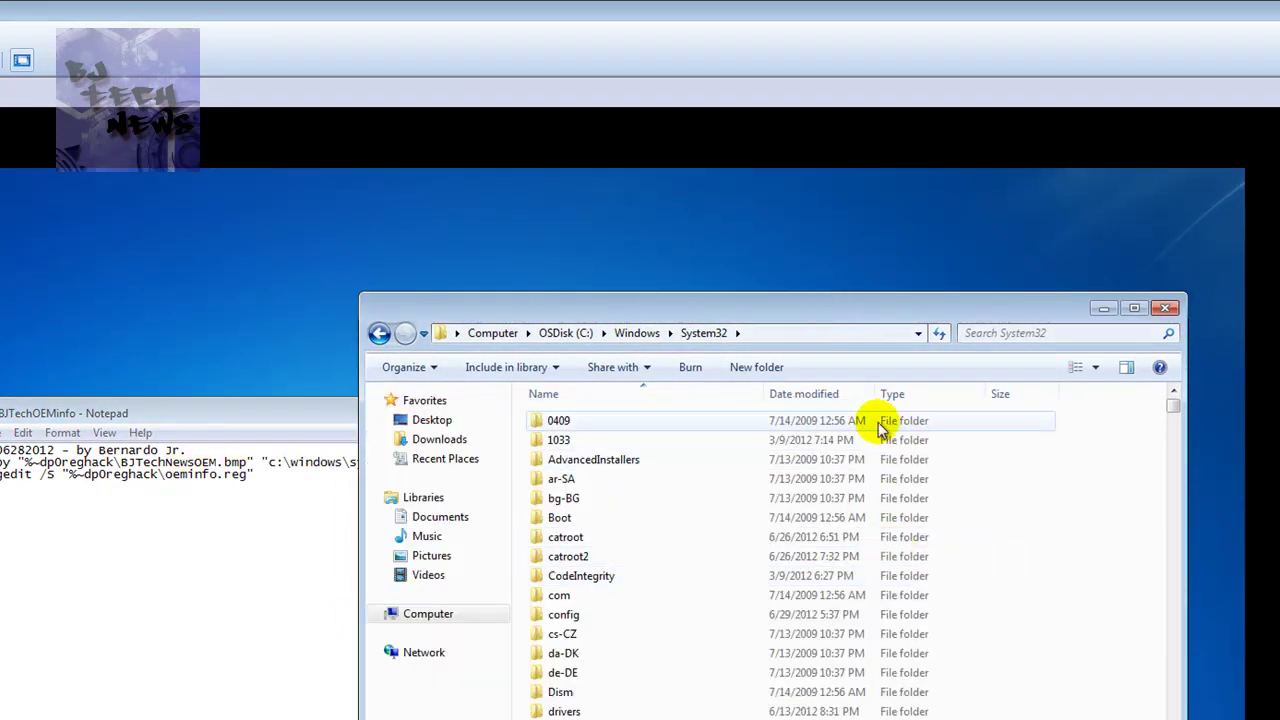
{"action": "left_click", "coordinate": [812, 396]}
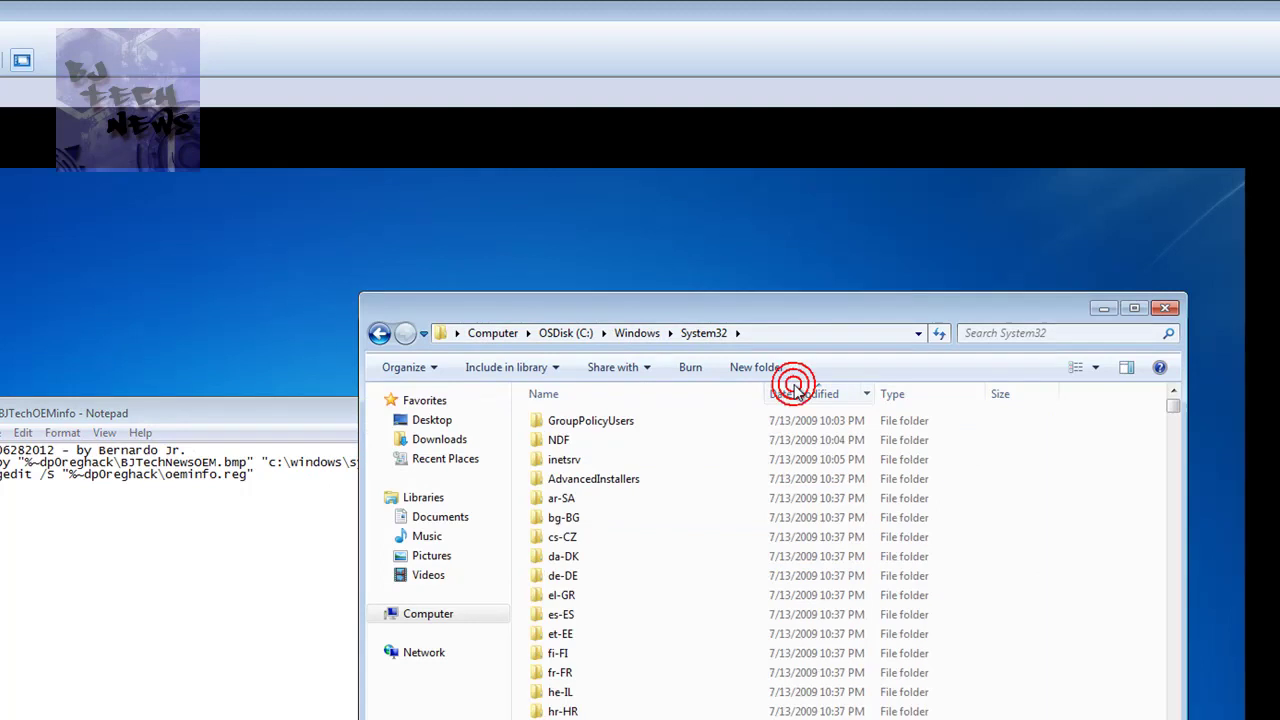
{"action": "left_click", "coordinate": [796, 390]}
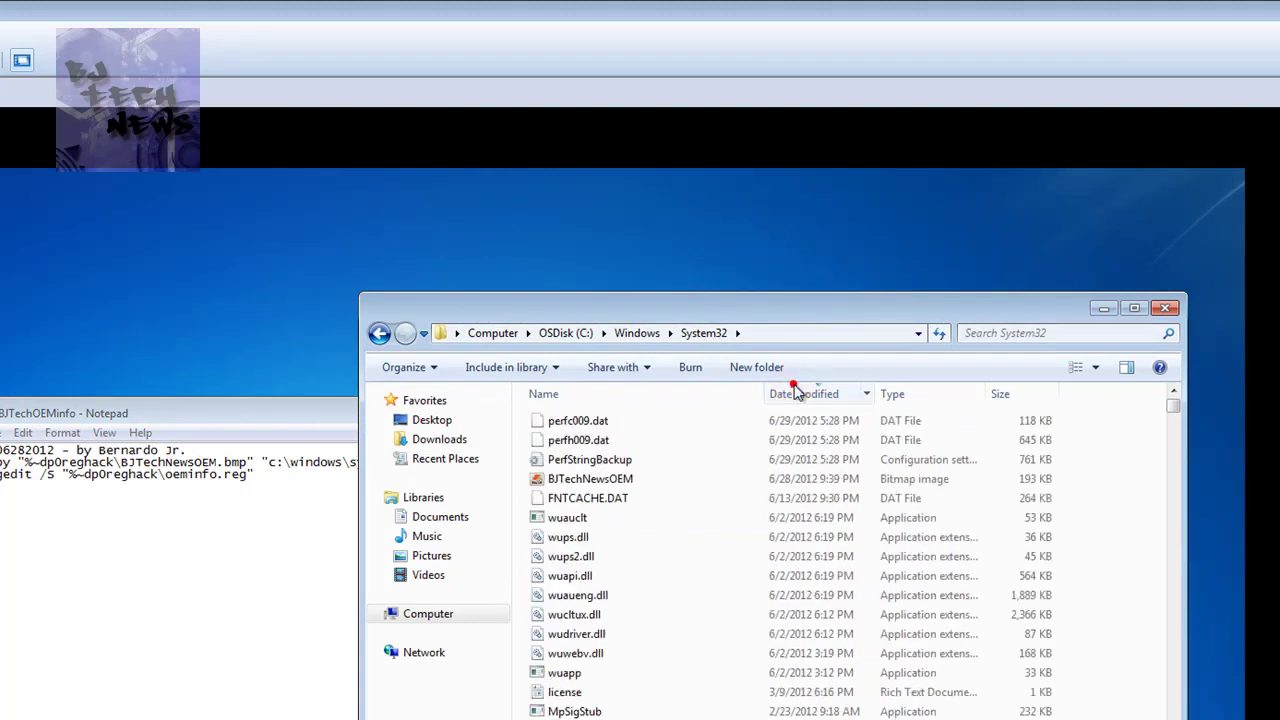
{"action": "left_click", "coordinate": [614, 480]}
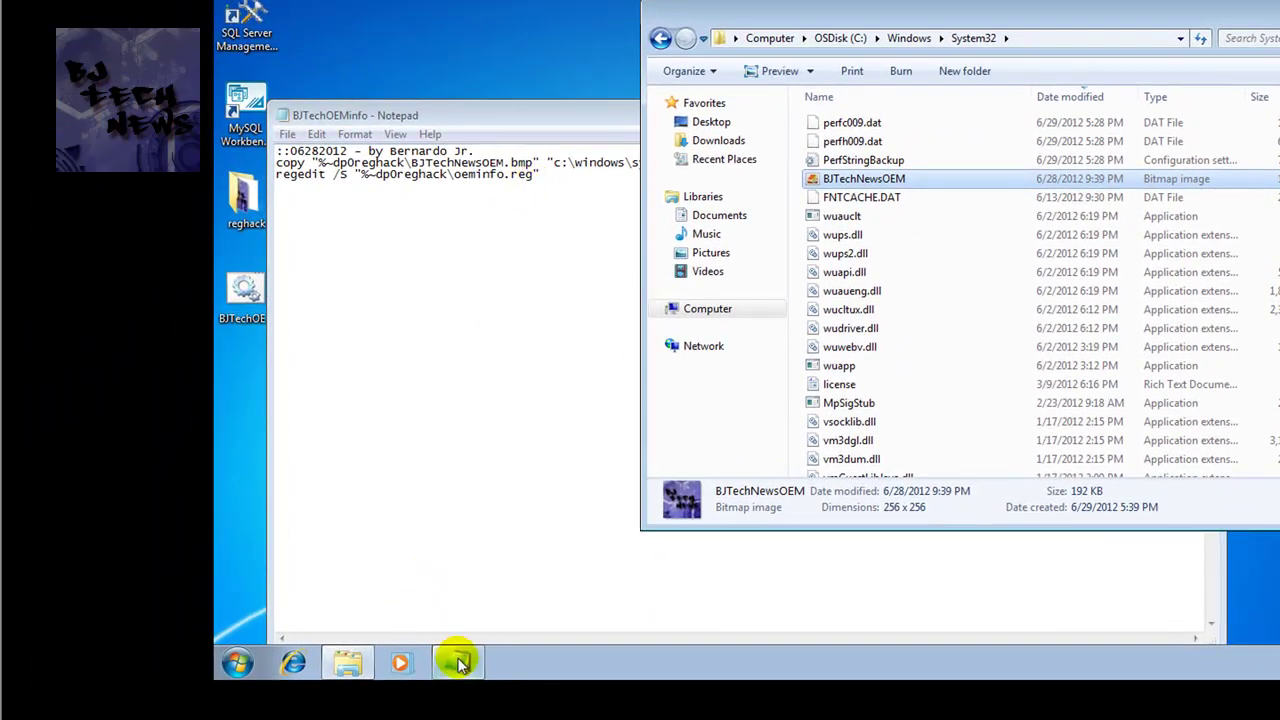
{"action": "left_click", "coordinate": [237, 663]}
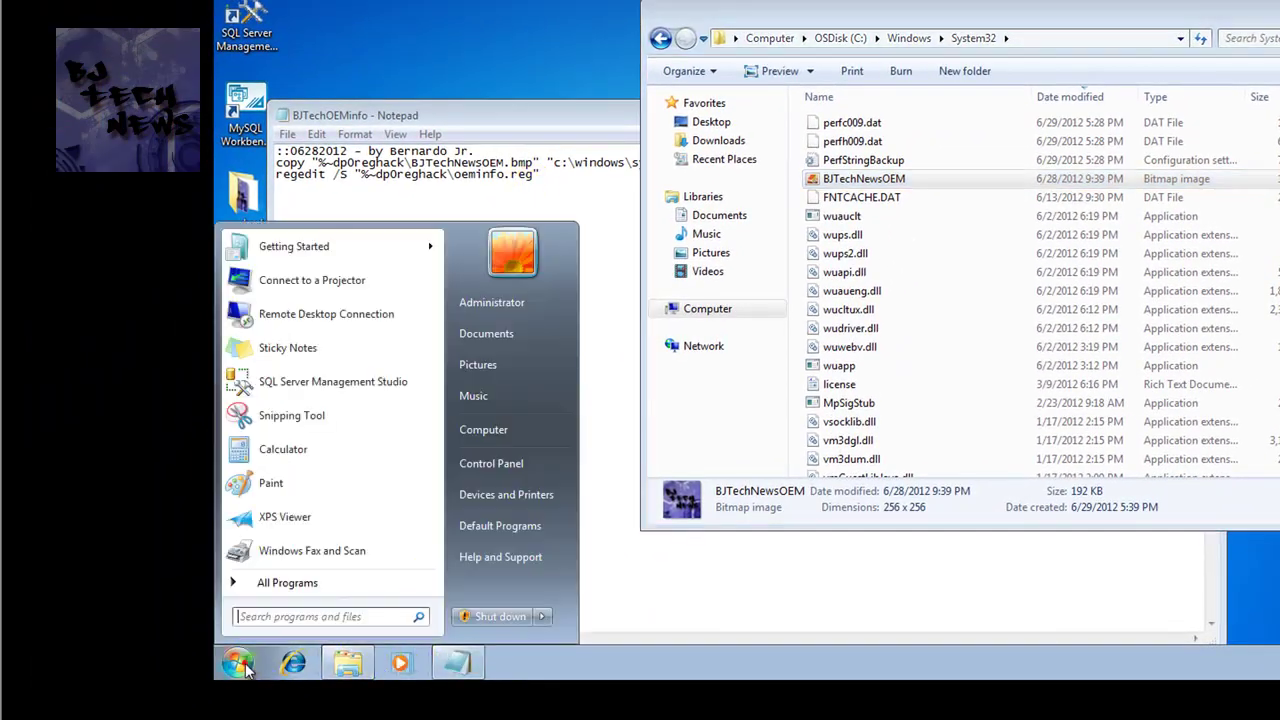
{"action": "right_click", "coordinate": [497, 435]}
{"action": "left_click", "coordinate": [546, 580]}
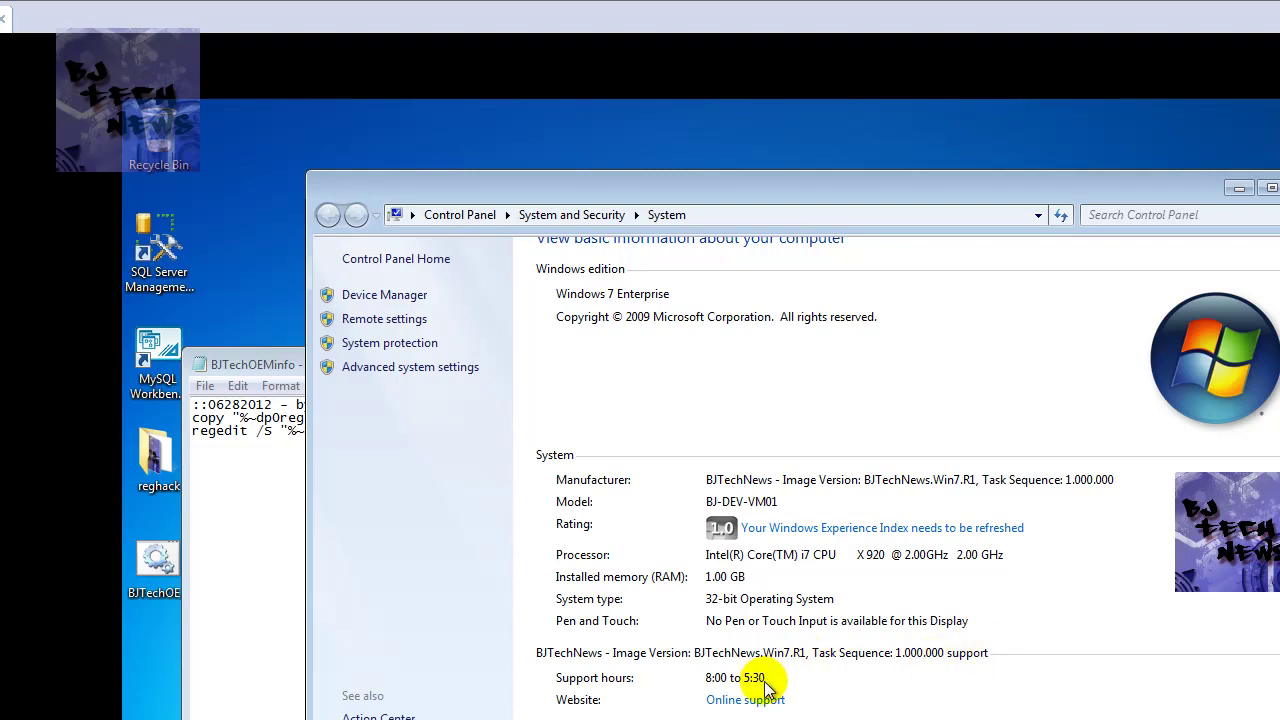
{"action": "scroll", "coordinate": [765, 687], "scroll_direction": "down", "scroll_amount": 1}
{"action": "scroll", "coordinate": [1240, 525], "scroll_direction": "down", "scroll_amount": 3}
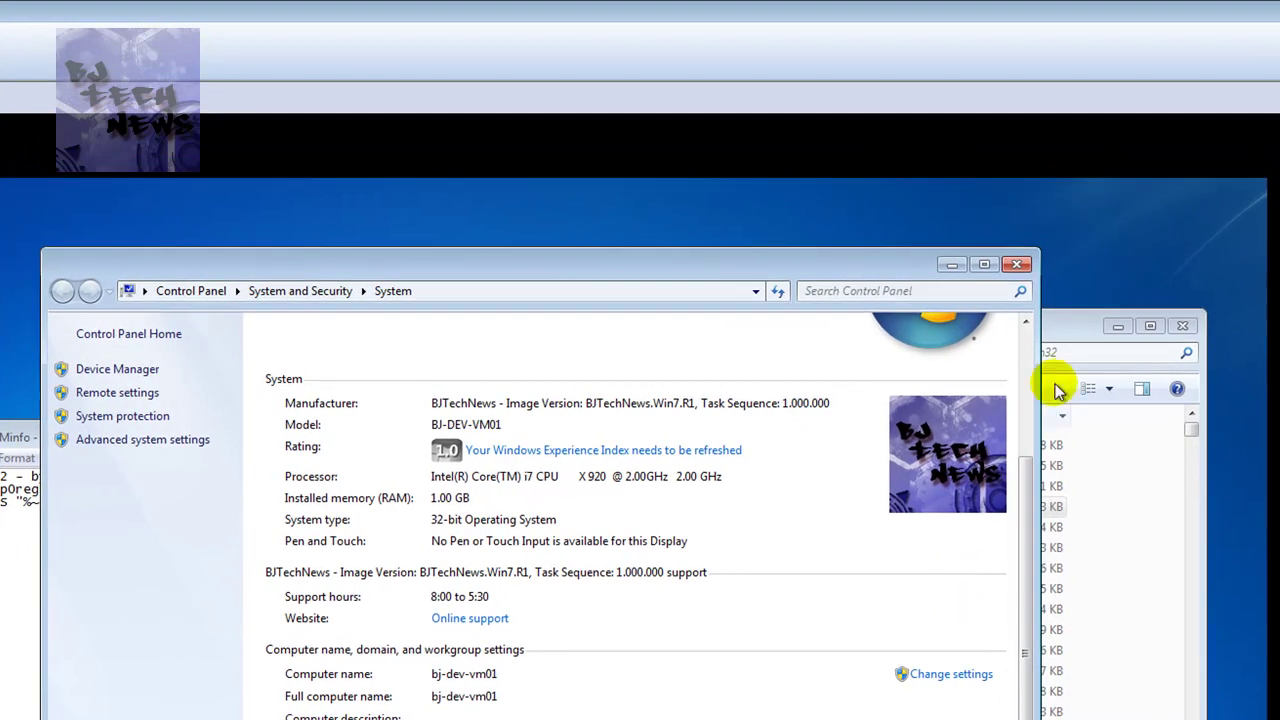
{"action": "left_click", "coordinate": [1017, 264]}
Step: Close the System32 window and select all text in the BJTechOEMinfo script
{"action": "left_click", "coordinate": [1183, 326]}
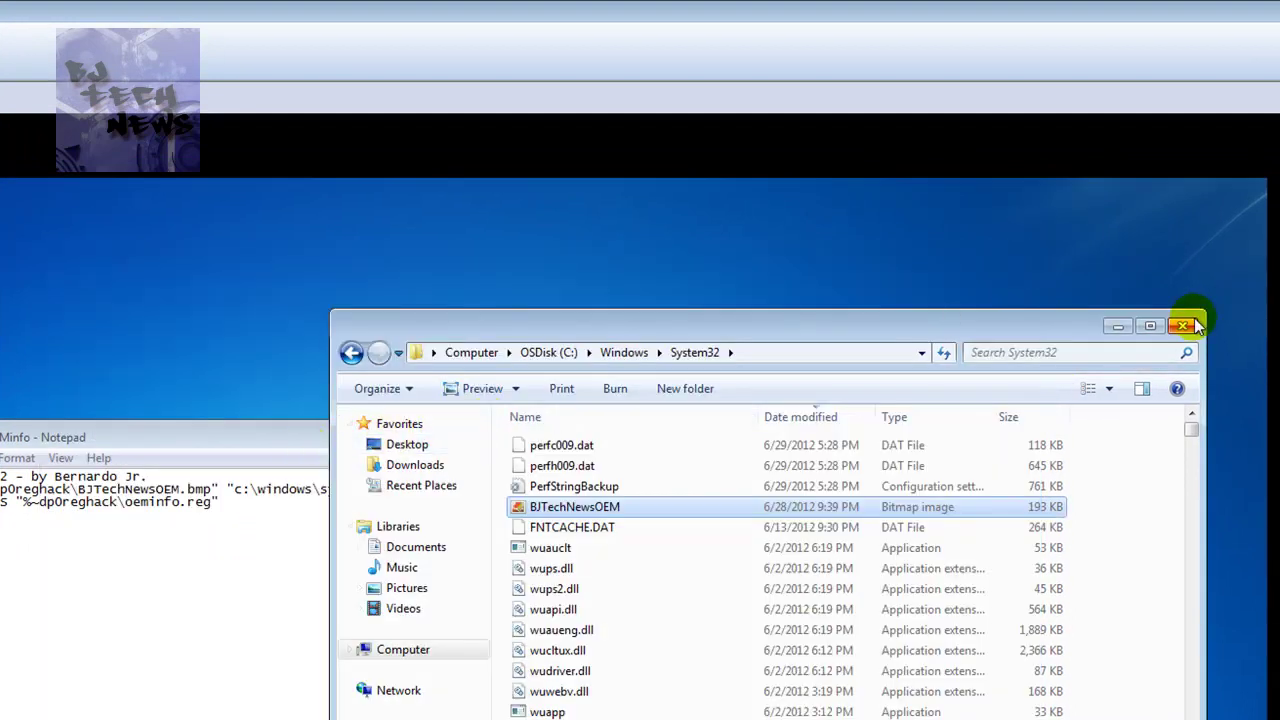
{"action": "left_click", "coordinate": [514, 430]}
{"action": "left_click_drag", "start_coordinate": [518, 440], "coordinate": [747, 339]}
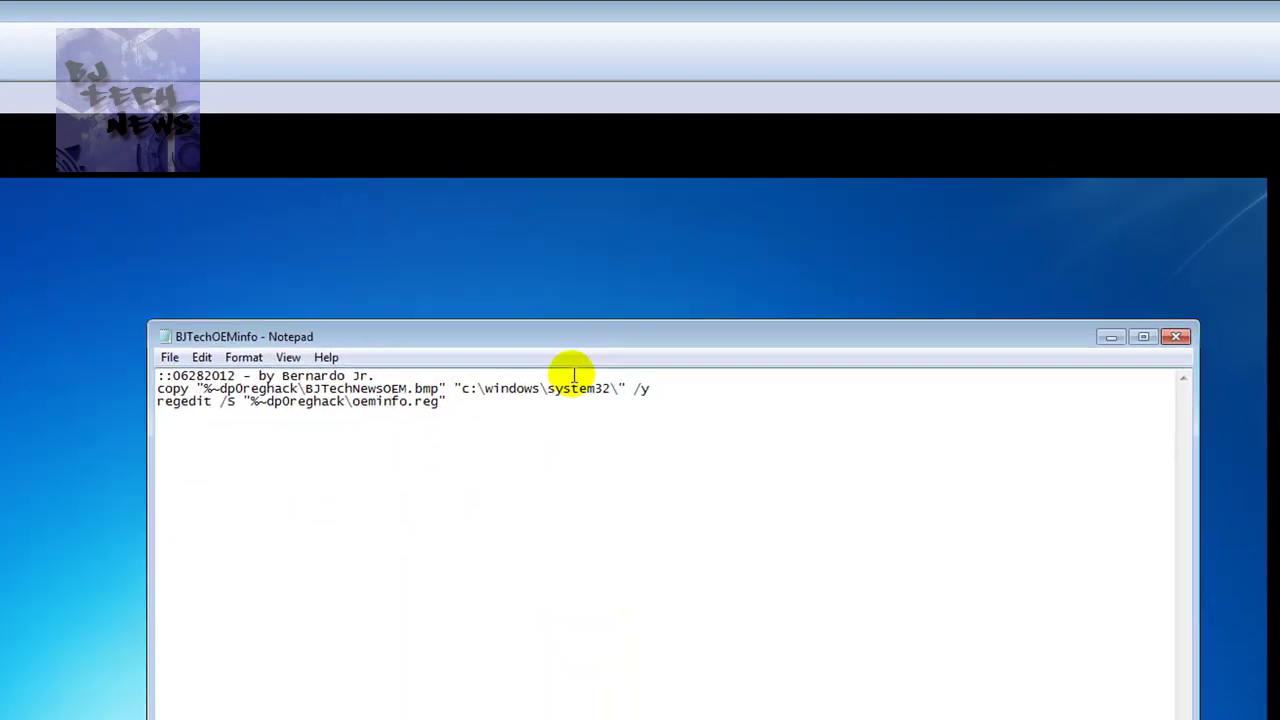
{"action": "key", "text": "ctrl+a"}
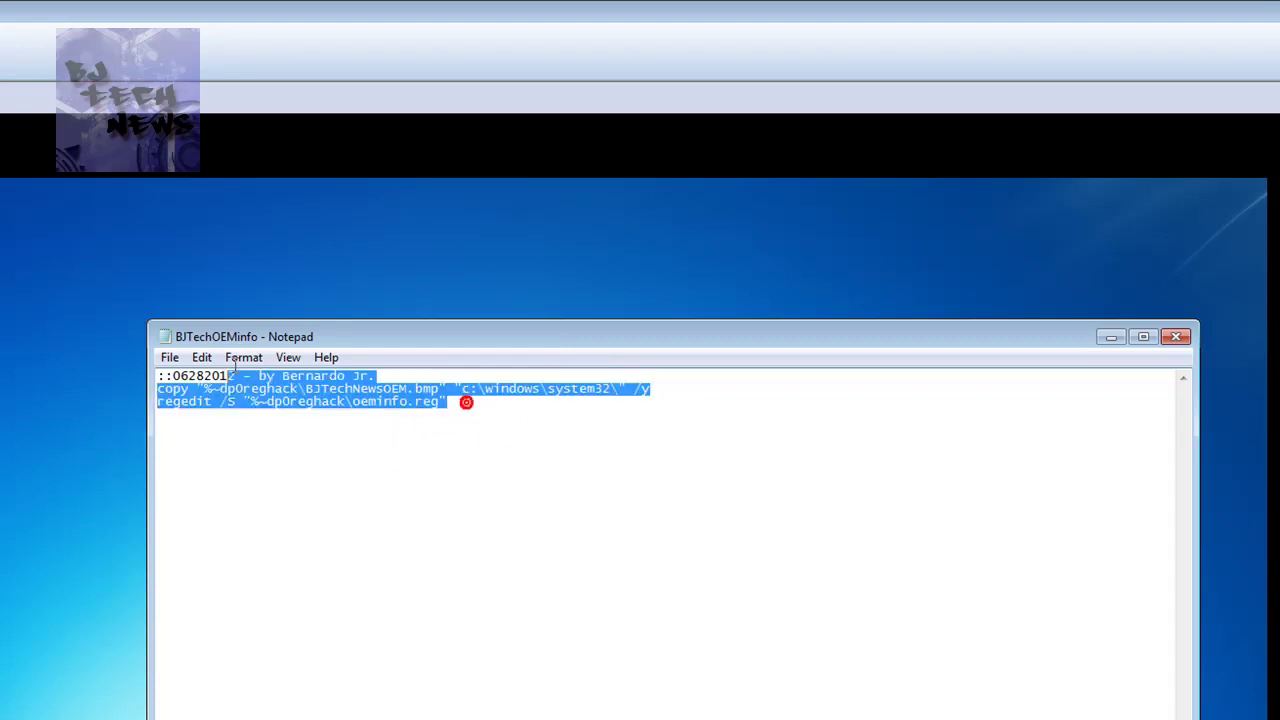